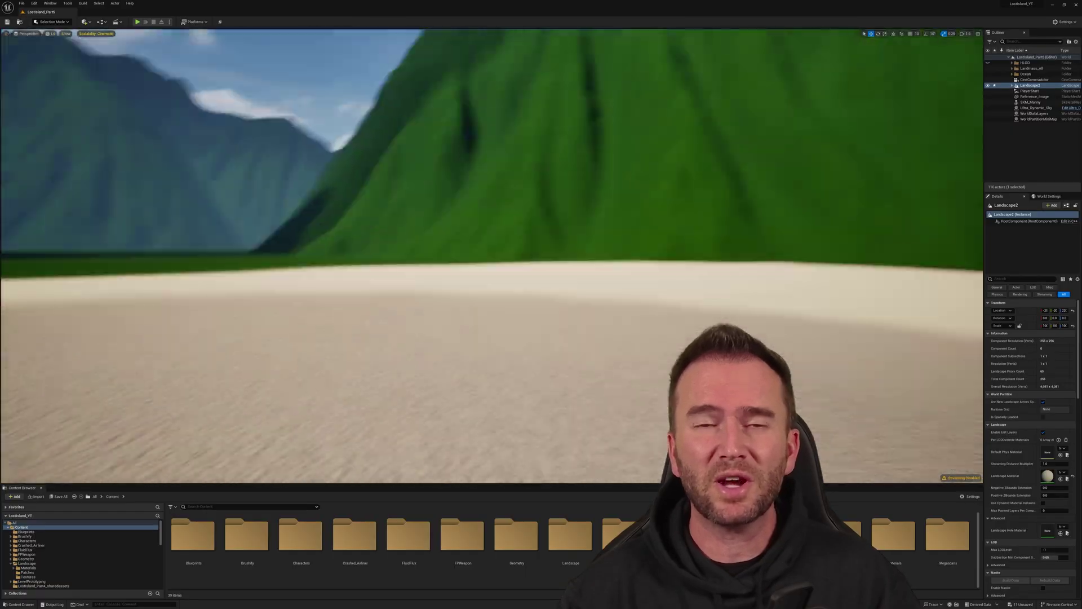
Load the Dry_Sand colour, ORDp mask and normal textures into M_Landscape_Inst's Color B, Mask B and Normal B slots.
click(28, 568)
double_click(394, 536)
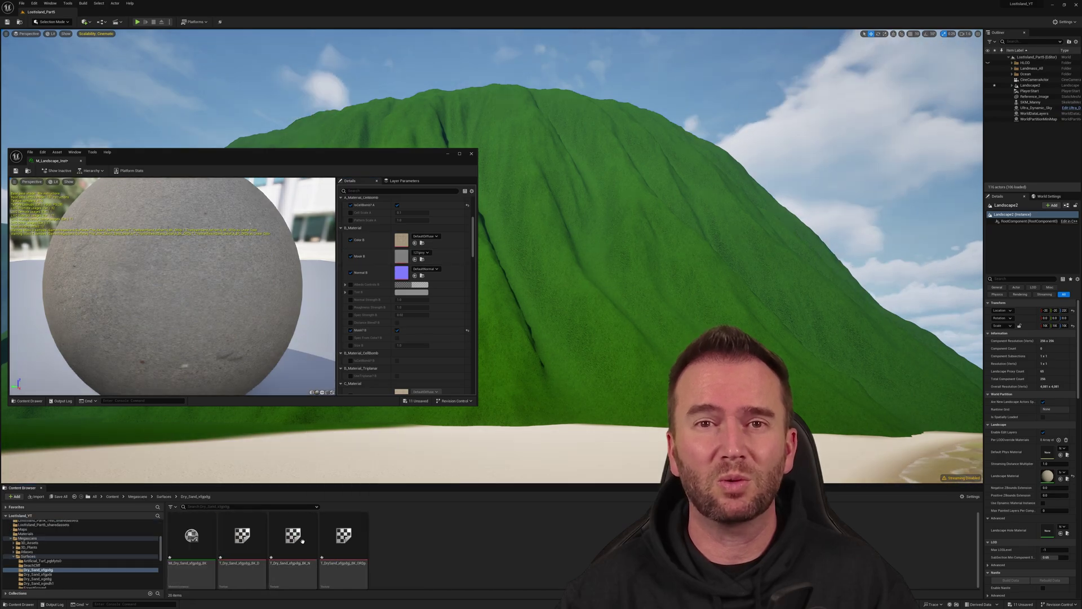
drag(343, 536, 402, 258)
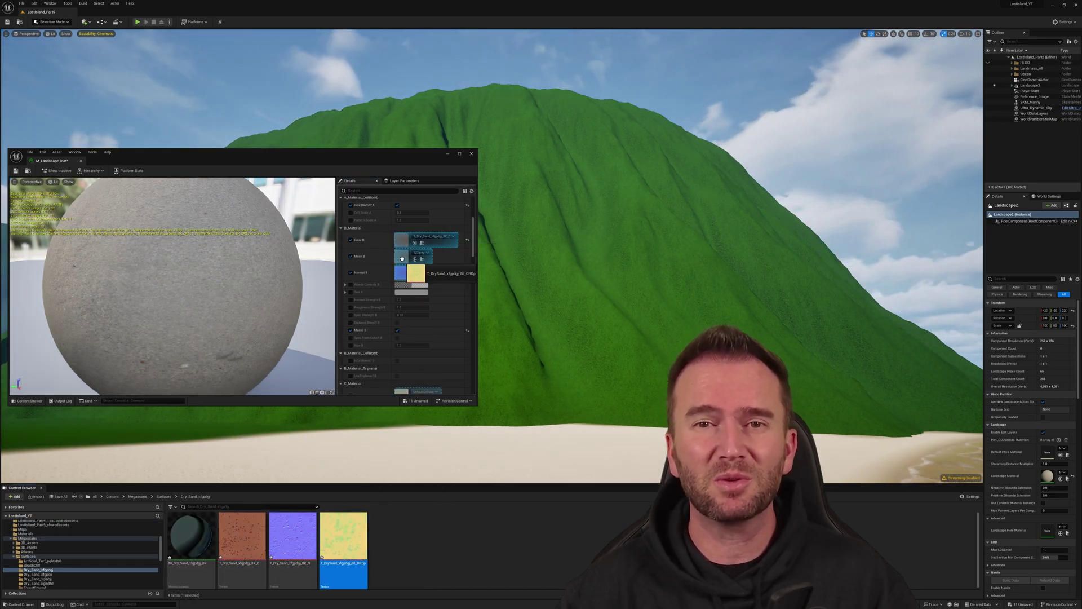
drag(402, 258, 402, 258)
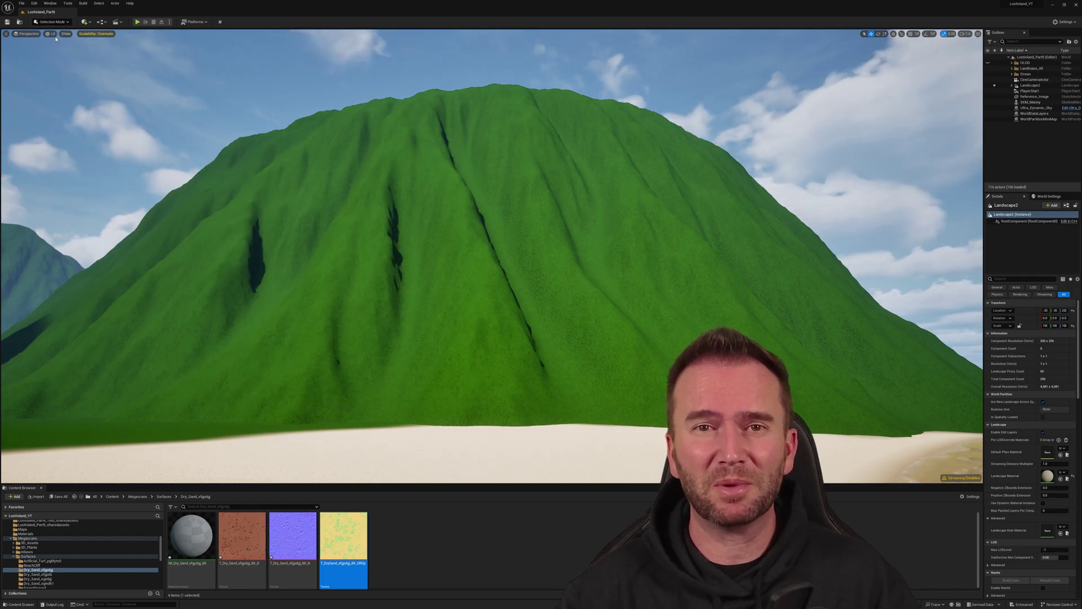
In Landscape paint mode, create B_LayerInfo and paint layer B onto the mountain slope.
key(shift+2)
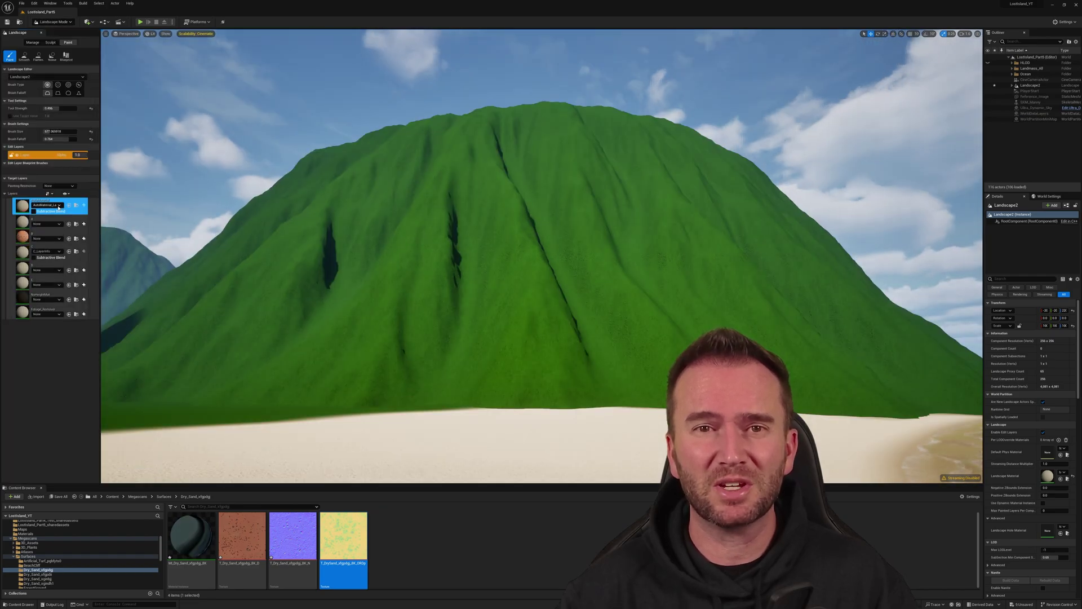
click(48, 221)
click(84, 252)
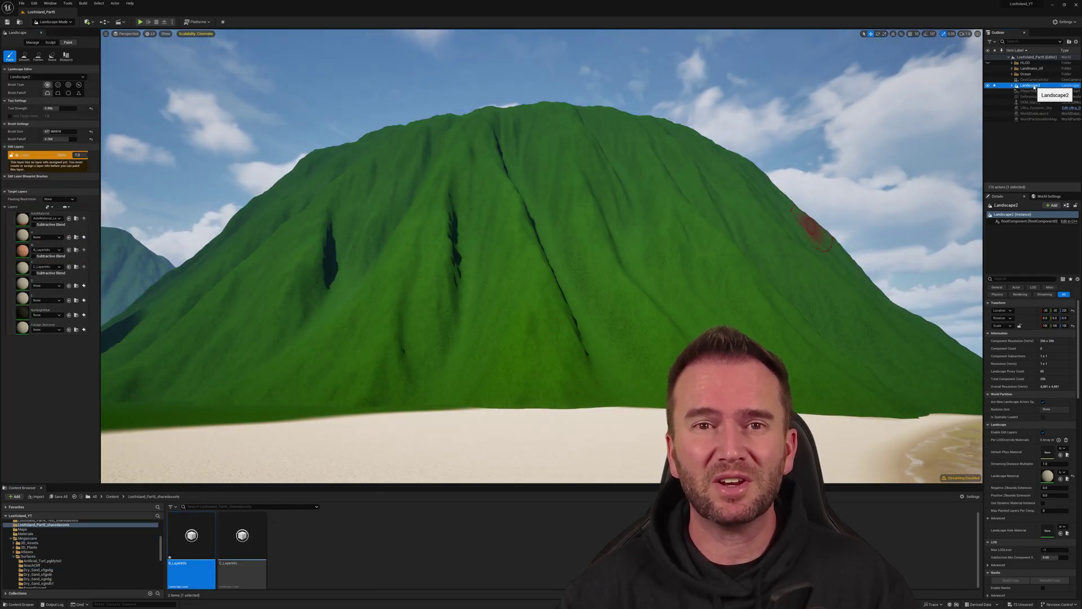
click(48, 250)
drag(539, 378, 480, 385)
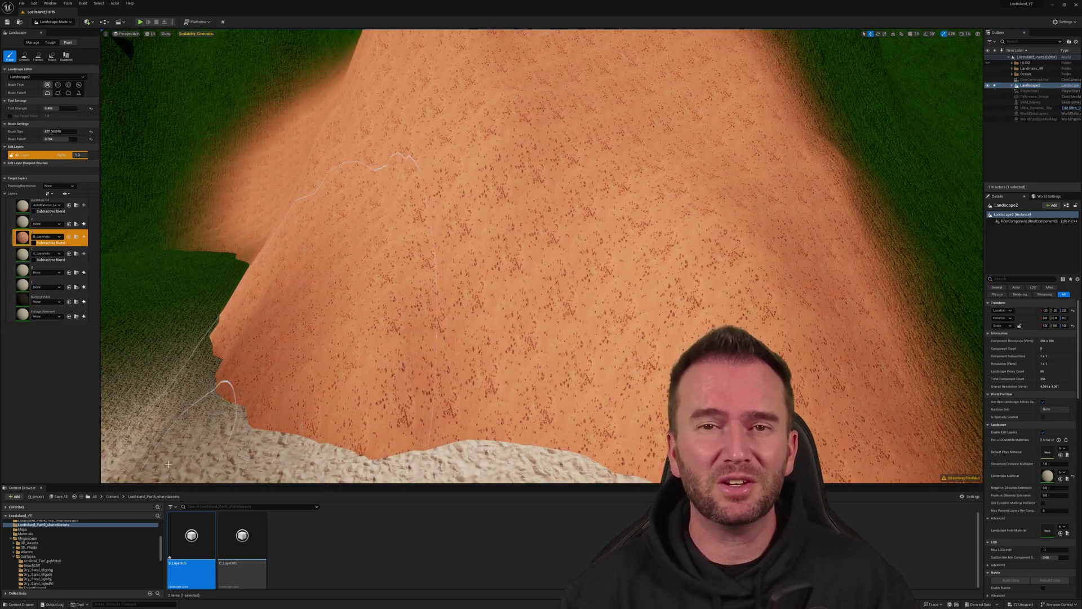
Enable the IsCellBomb B override in M_Landscape_Inst so layer B uses cell bombing.
scroll(25, 551, up, 2)
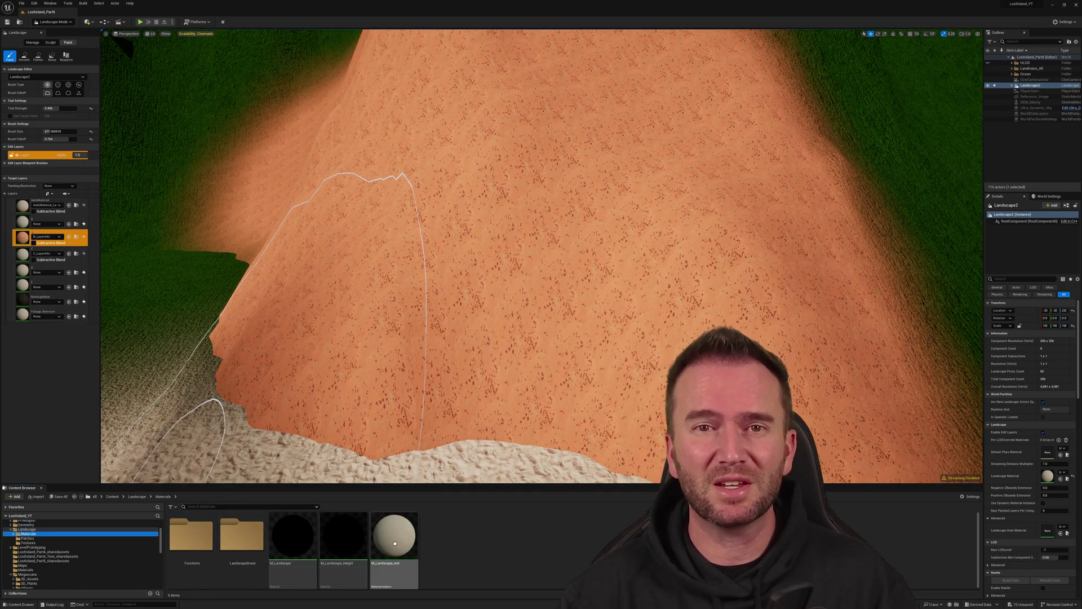
double_click(394, 536)
scroll(370, 332, up, 2)
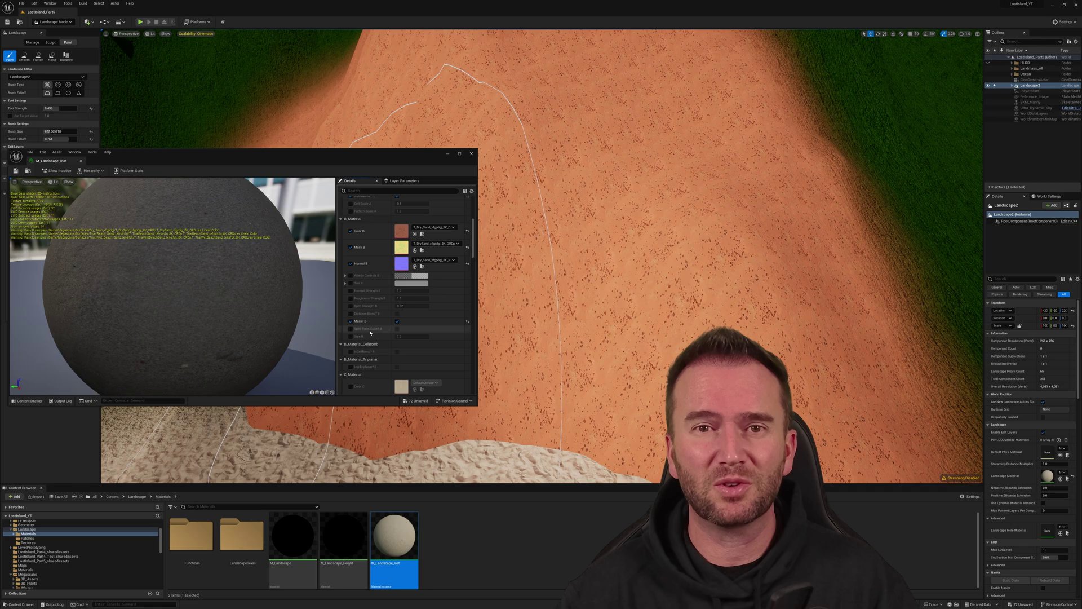
click(398, 351)
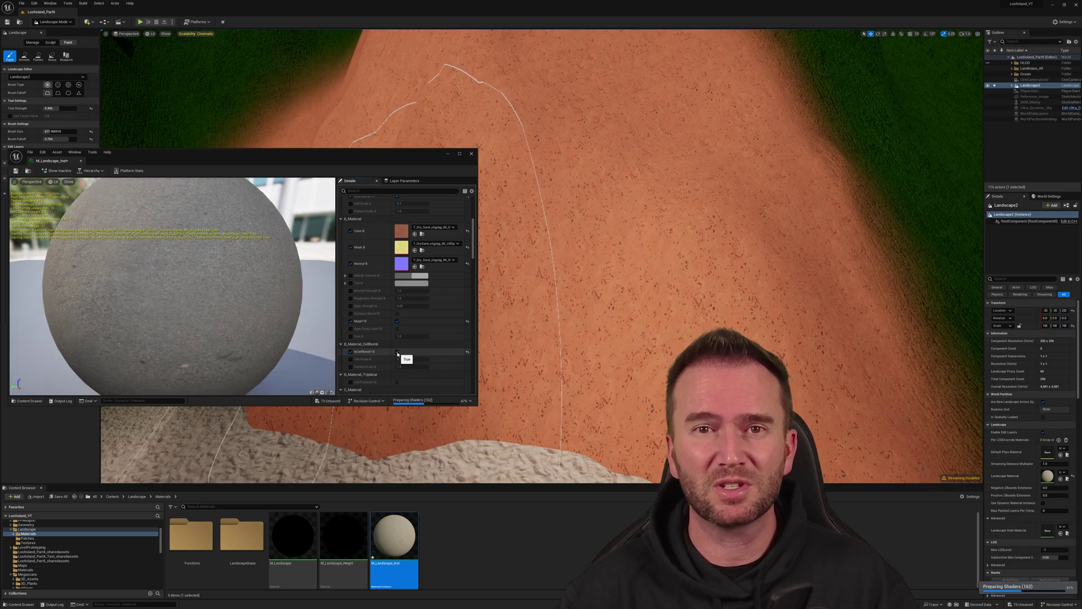
click(350, 336)
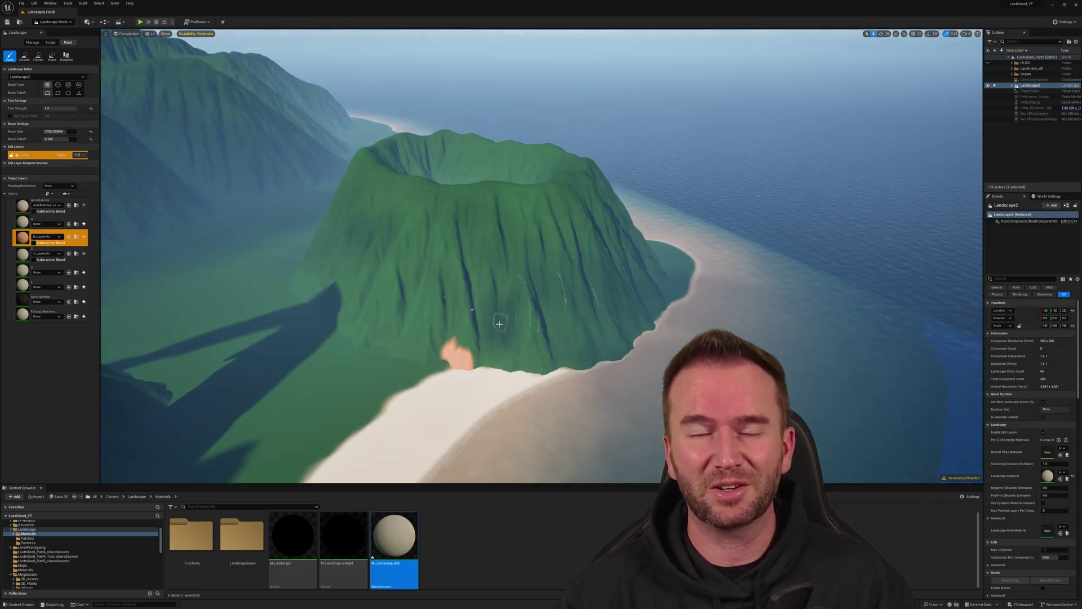
Paint the orange layer B across the sunlit and shaded cliff faces and the crater's inner slopes.
mouse_move(468, 344)
mouse_down()
mouse_move(400, 342)
mouse_move(539, 311)
mouse_move(588, 341)
mouse_move(403, 312)
mouse_move(334, 283)
mouse_move(319, 259)
mouse_move(627, 263)
mouse_move(626, 312)
mouse_move(625, 215)
mouse_up()
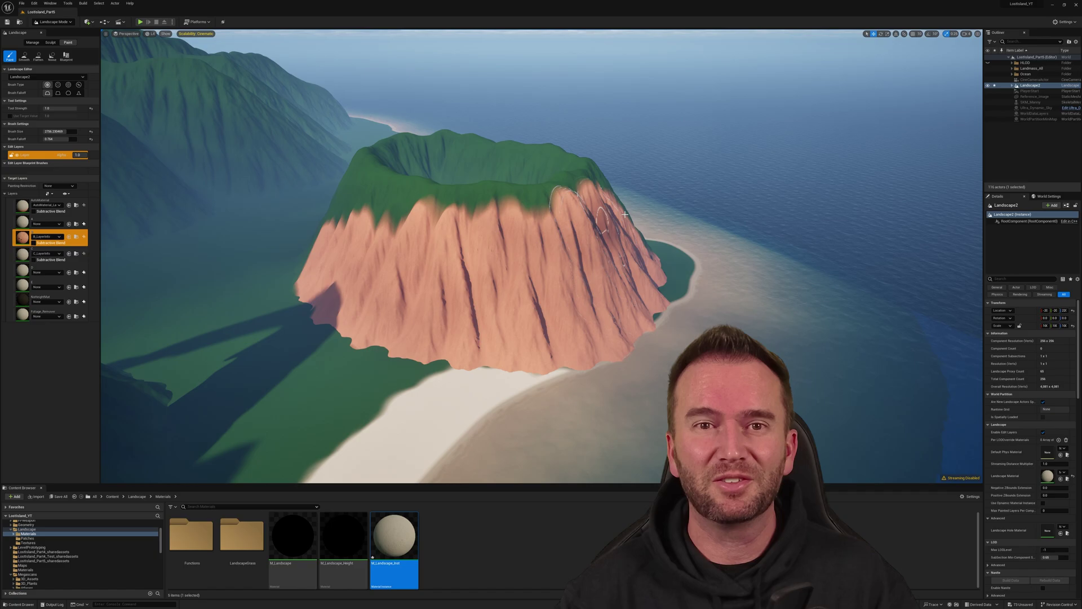
mouse_move(625, 215)
right_down()
mouse_move(552, 220)
mouse_move(575, 218)
right_up()
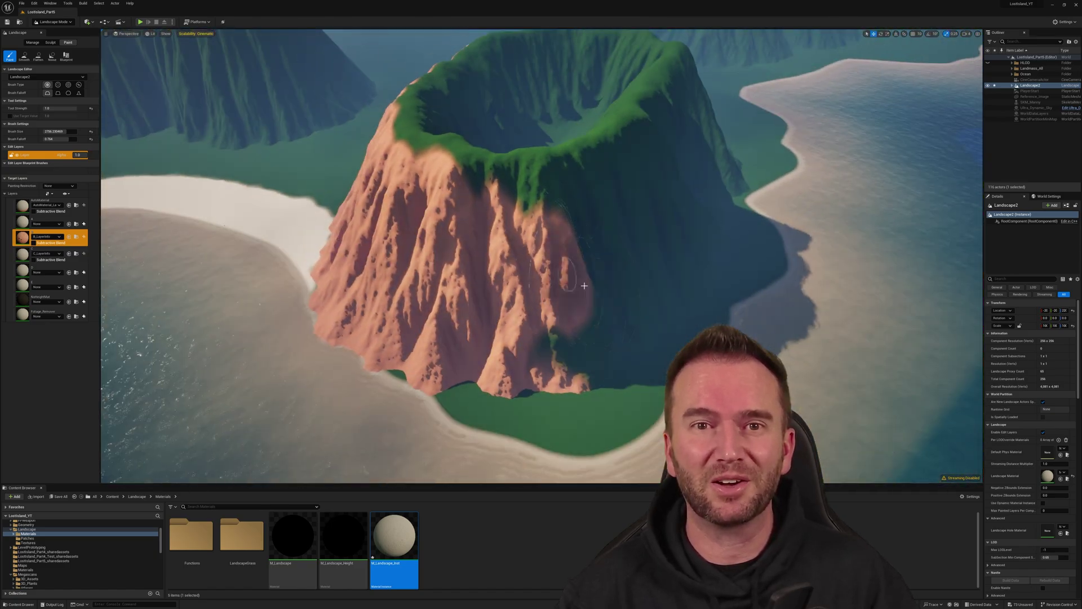
mouse_move(592, 293)
mouse_down()
mouse_move(597, 233)
mouse_move(450, 205)
mouse_move(537, 254)
mouse_move(688, 274)
mouse_move(620, 201)
mouse_up()
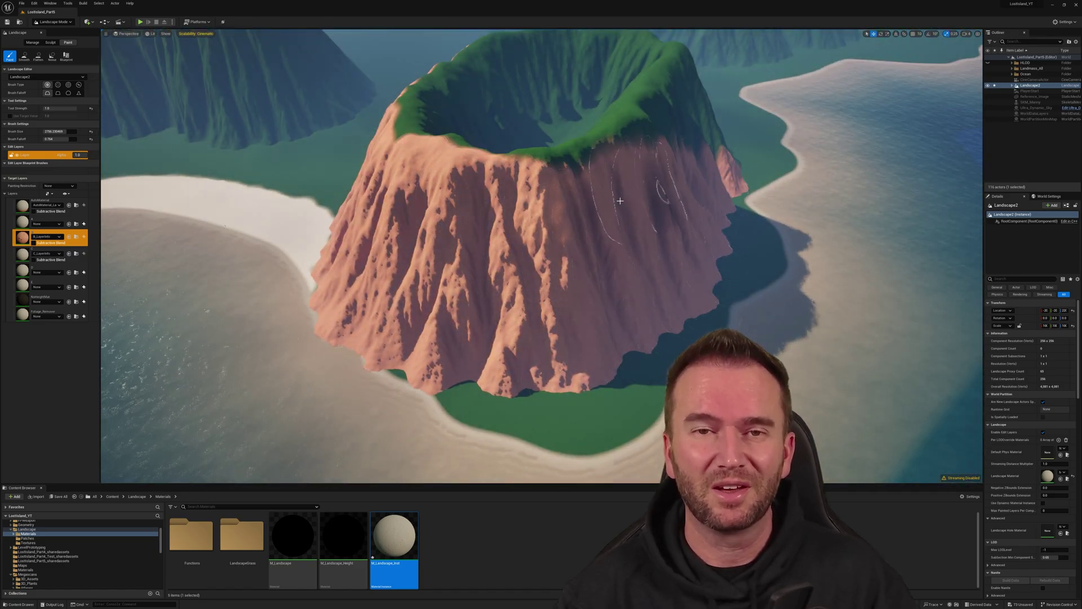
mouse_move(620, 201)
right_down()
mouse_move(587, 293)
mouse_move(638, 316)
right_up()
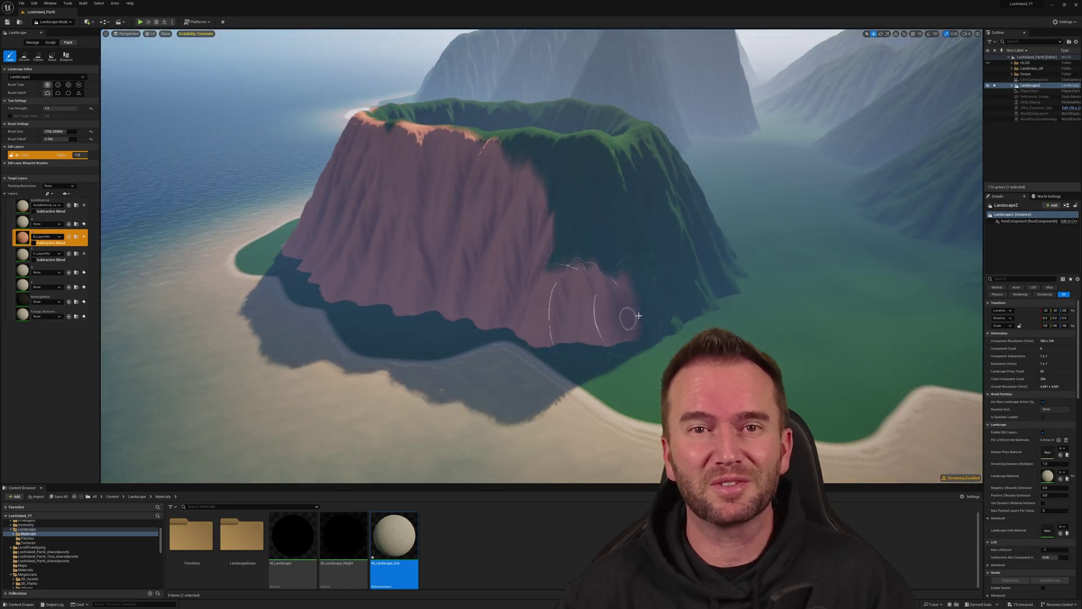
mouse_move(639, 316)
mouse_down()
mouse_move(528, 189)
mouse_move(664, 302)
mouse_up()
right_drag(665, 303, 631, 287)
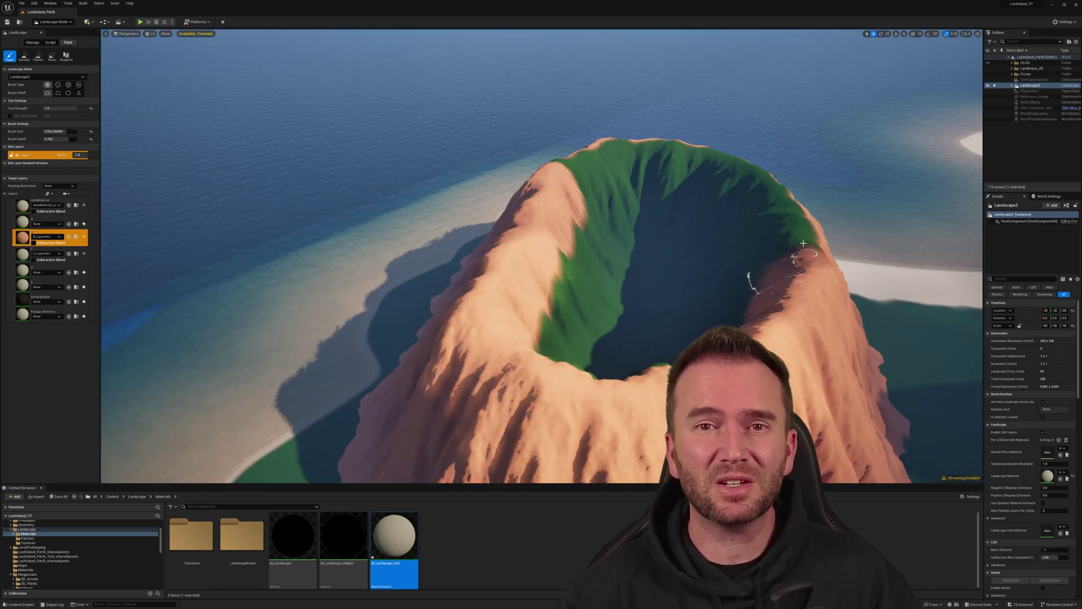
mouse_move(804, 243)
mouse_down()
mouse_move(738, 168)
mouse_move(630, 149)
mouse_move(557, 187)
mouse_move(519, 327)
mouse_move(624, 381)
mouse_move(632, 398)
mouse_move(712, 197)
mouse_up()
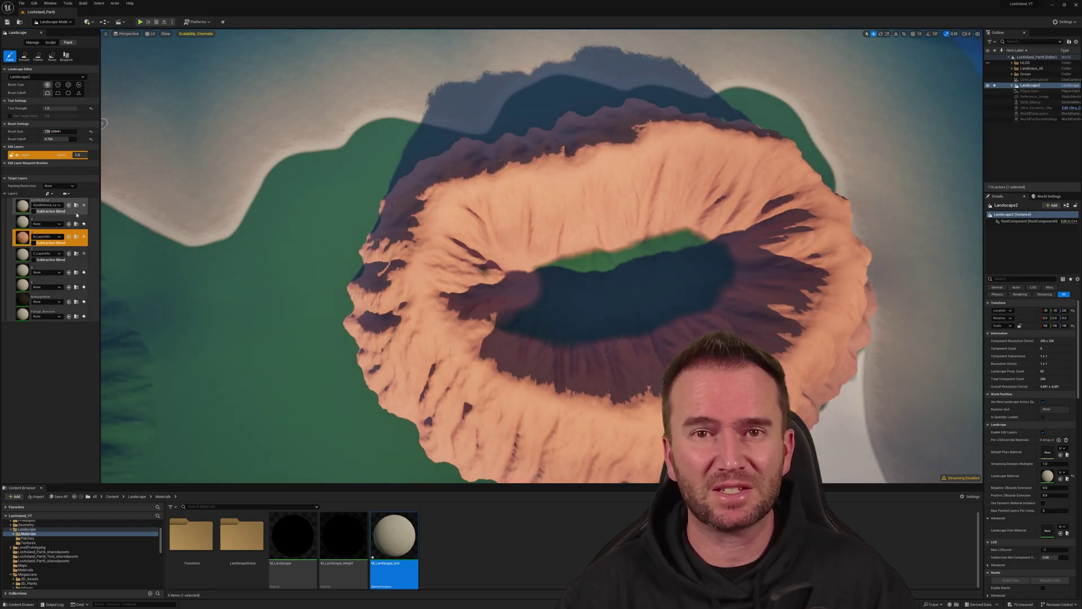
With a larger brush, paint the AutoMaterial layer back onto the crater's left rim.
click(77, 213)
key(bracketright)
key(bracketright)
key(bracketright)
key(bracketright)
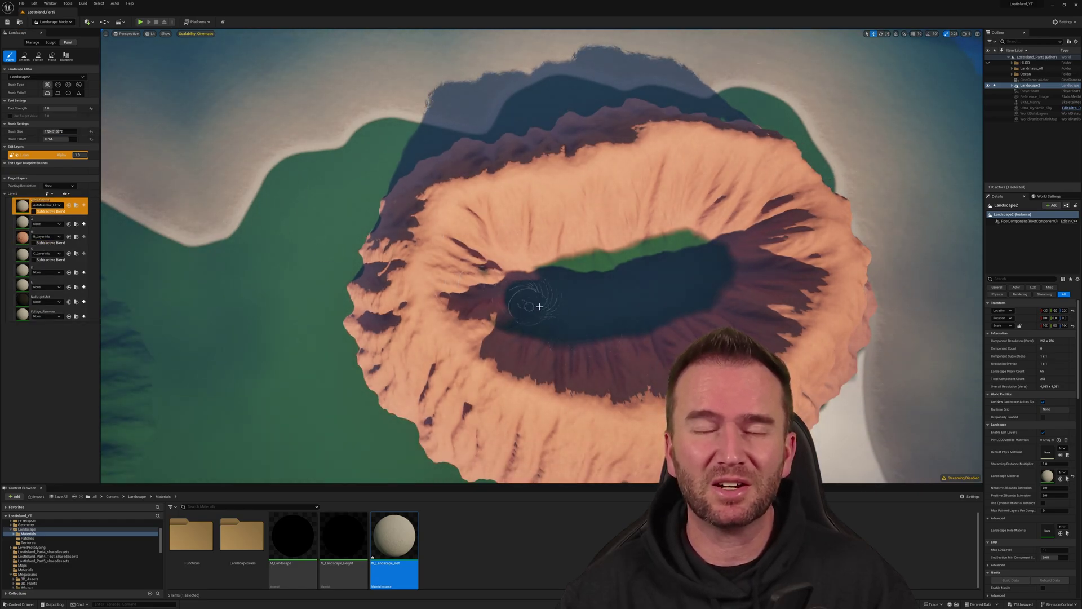
mouse_move(540, 306)
mouse_down()
mouse_move(515, 309)
mouse_move(513, 279)
mouse_up()
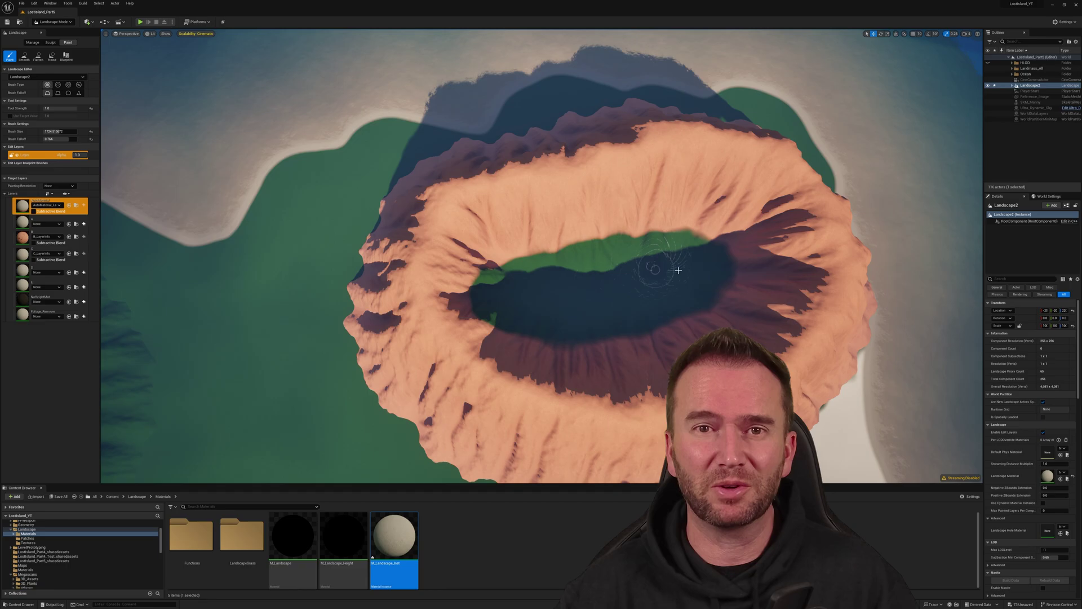
right_drag(634, 310, 587, 279)
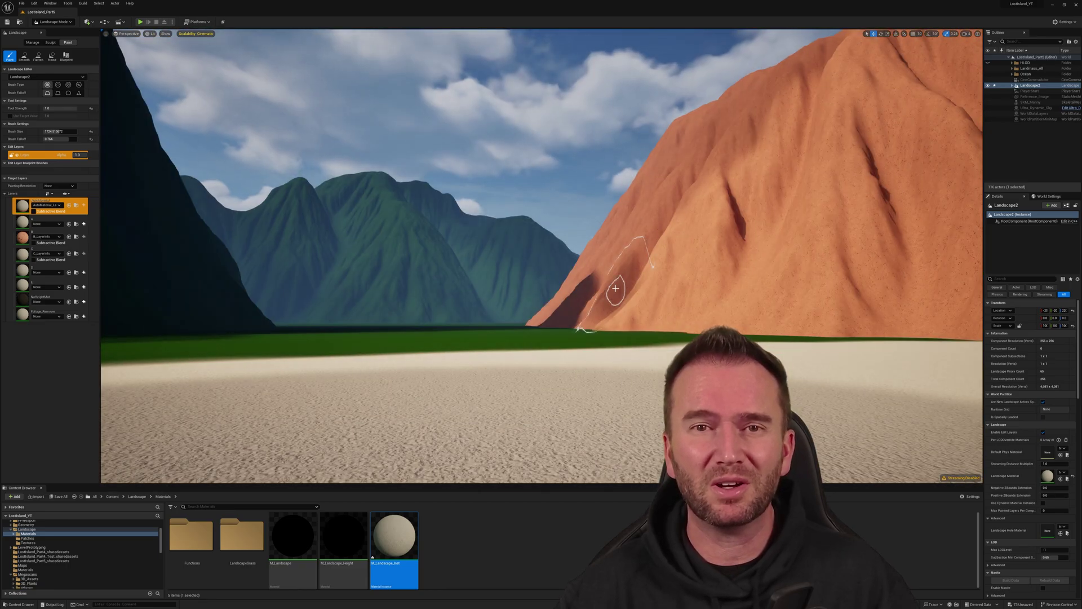
Run two quick Play In Editor sessions on the beach, stopping each with Esc.
click(141, 21)
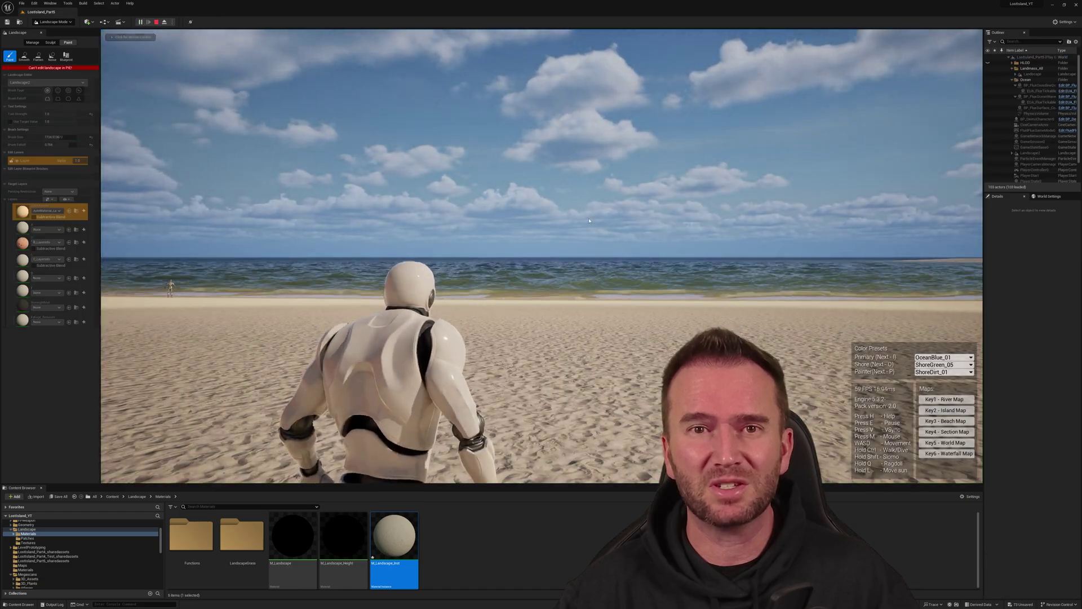
key(Escape)
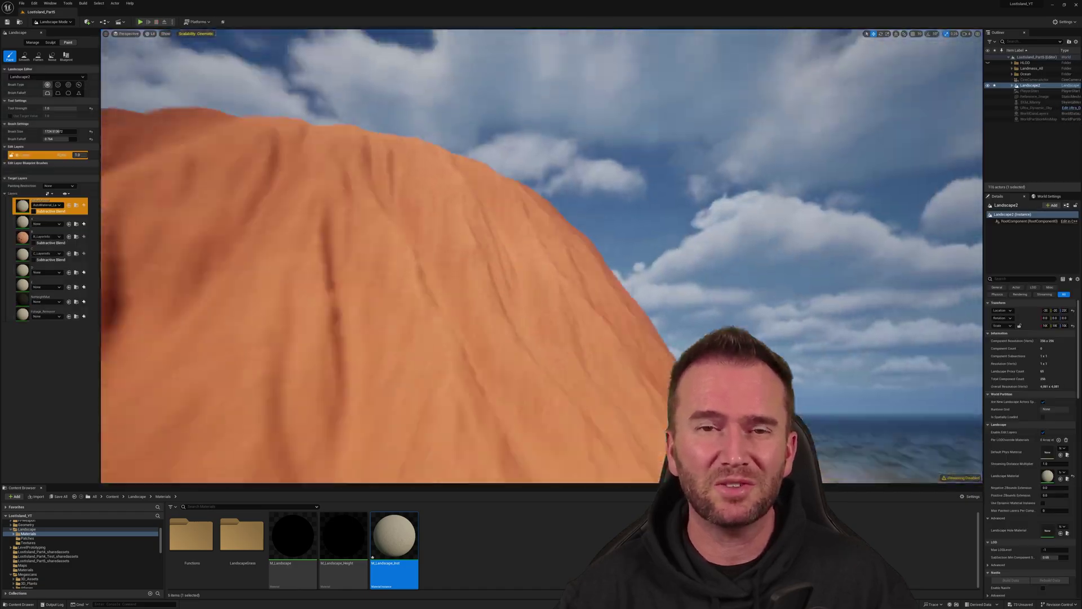
key(alt+p)
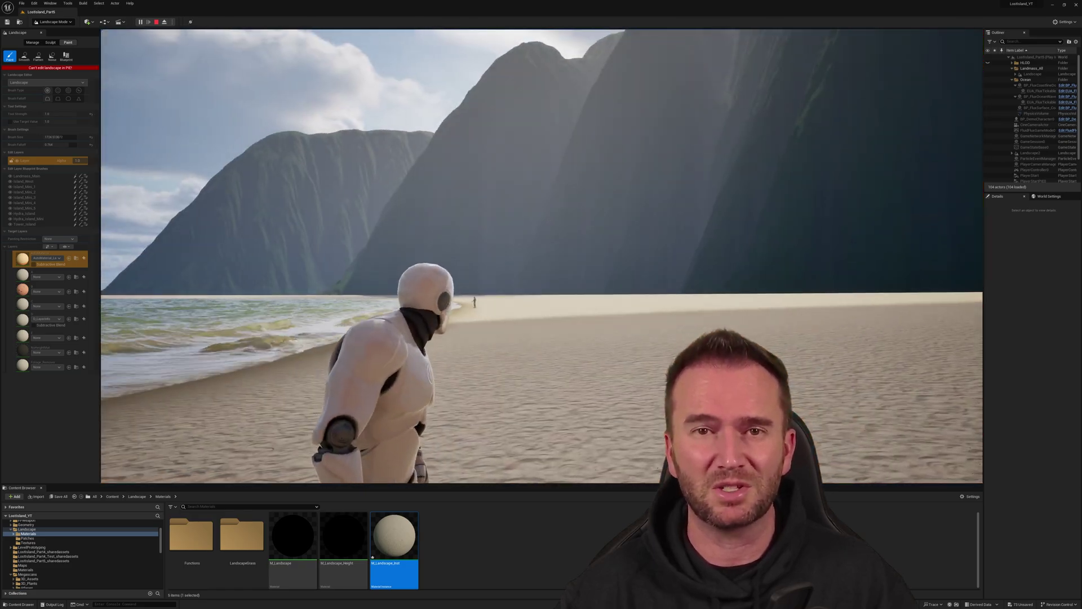
key(Escape)
click(51, 42)
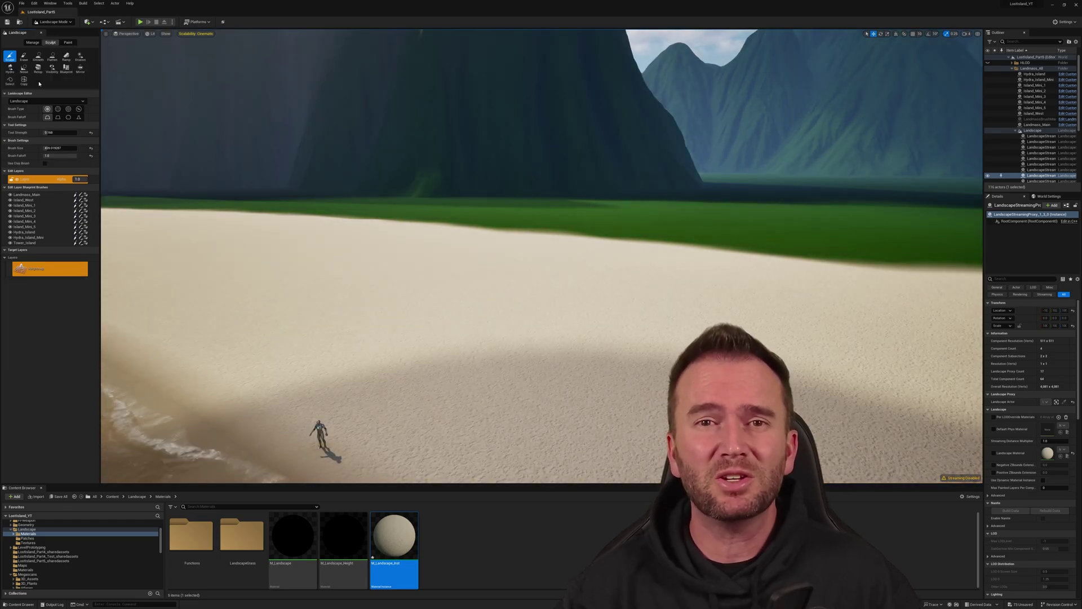
click(29, 180)
text(Sculpting)
key(Return)
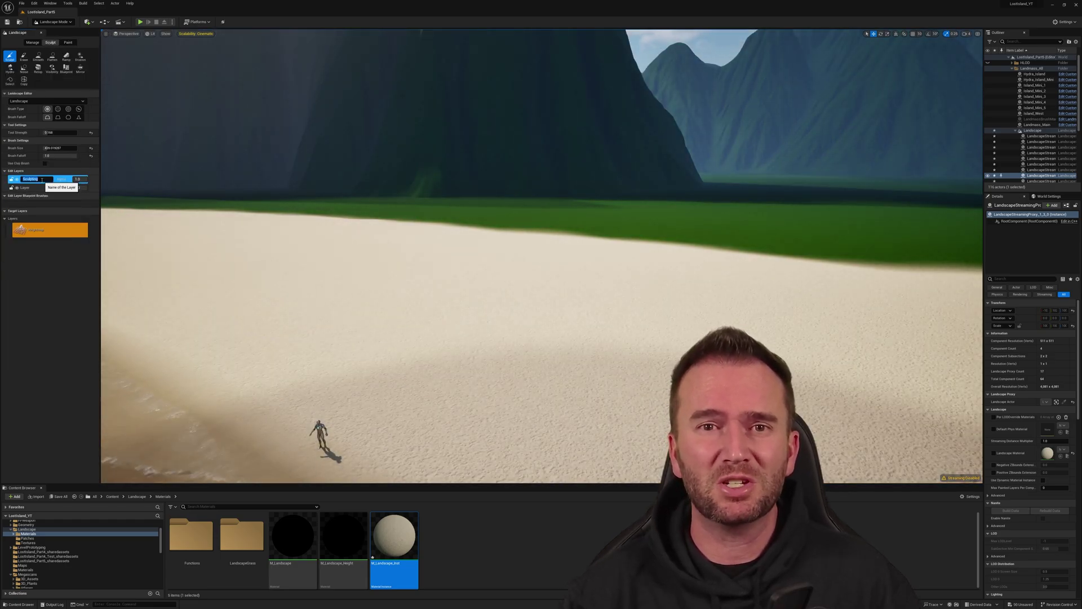
right_drag(541, 254, 496, 257)
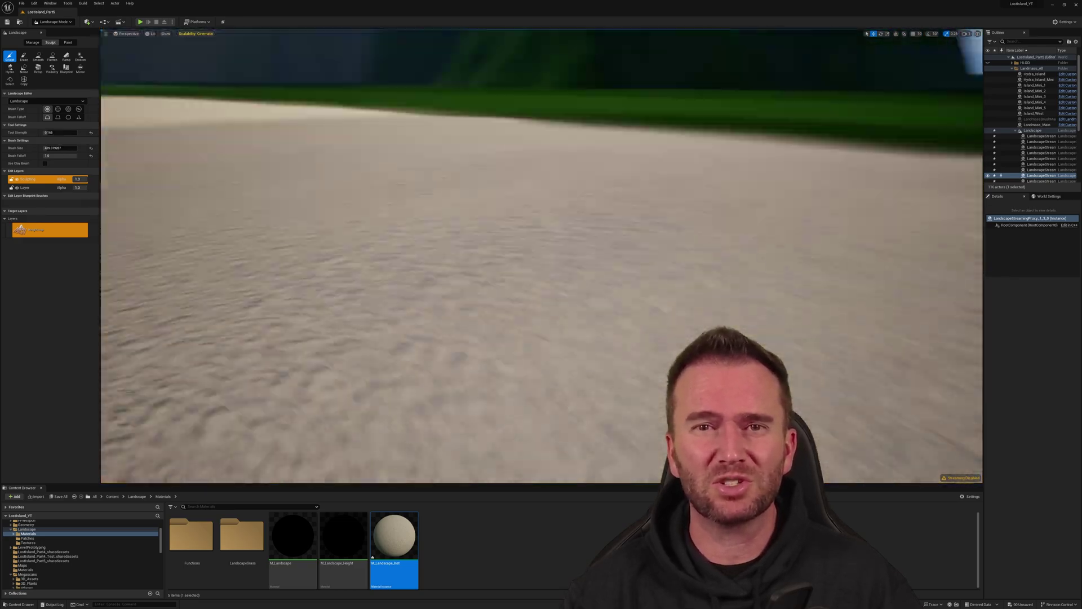
right_drag(496, 256, 530, 242)
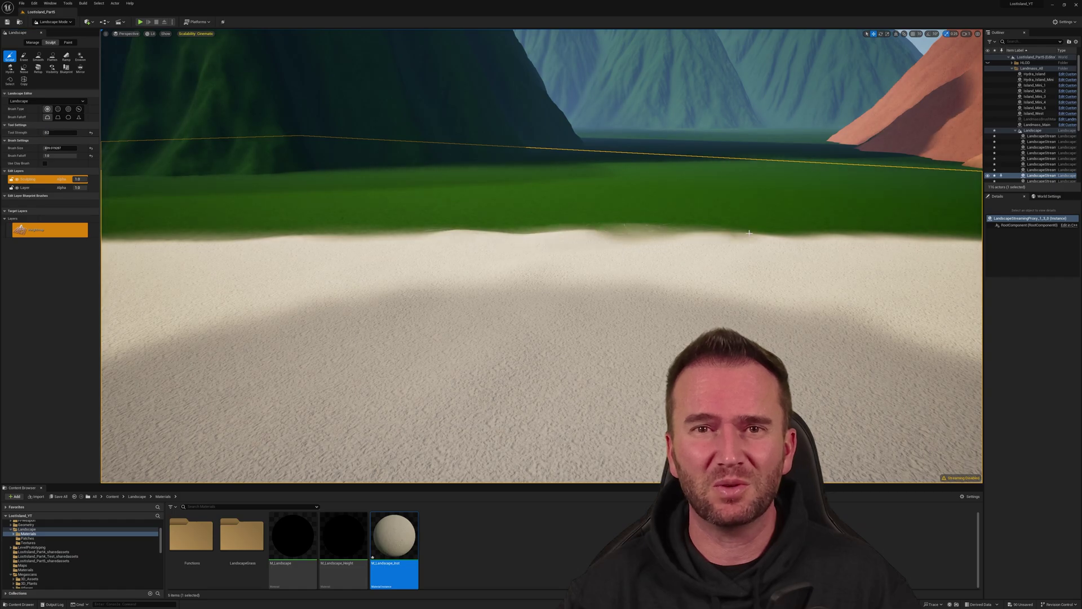
right_drag(750, 233, 359, 225)
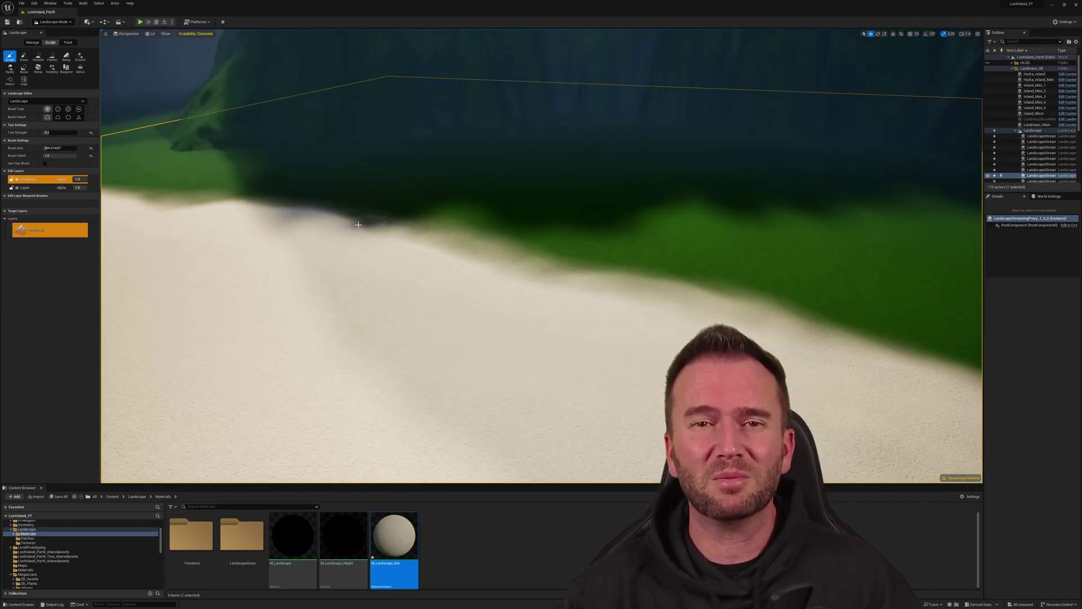
right_drag(578, 267, 323, 286)
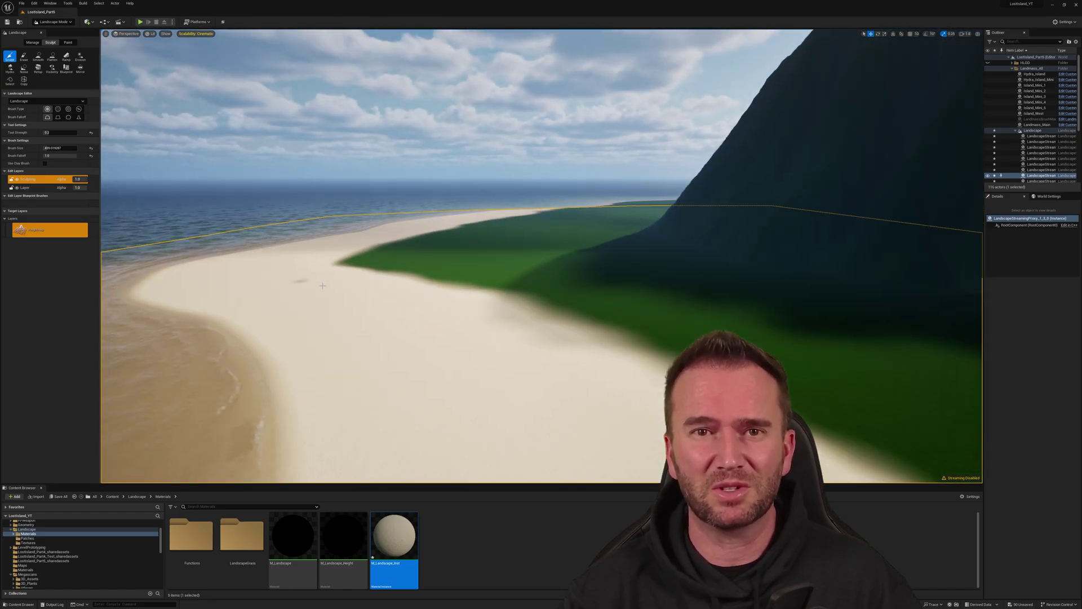
right_drag(446, 292, 676, 320)
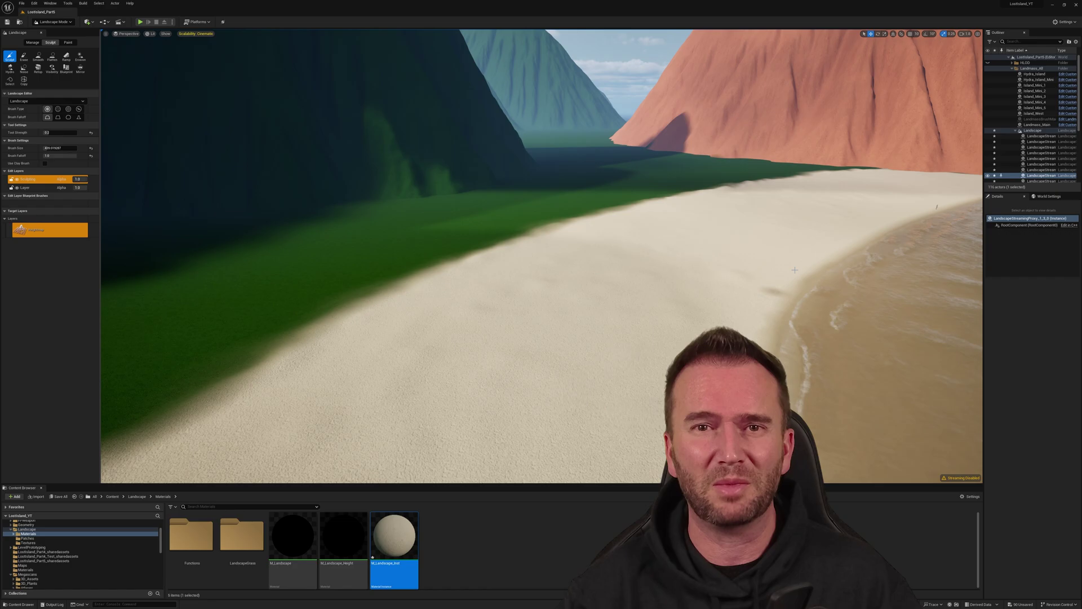
Play-test the beach with Alt+P, stop with Esc, and face the green mountains.
key(alt+p)
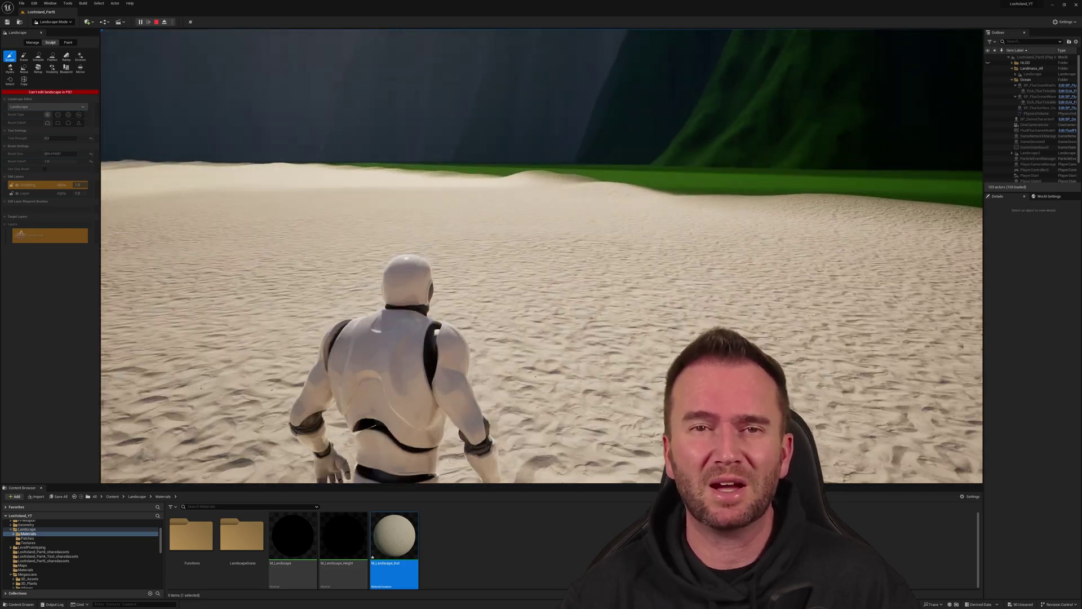
key(Escape)
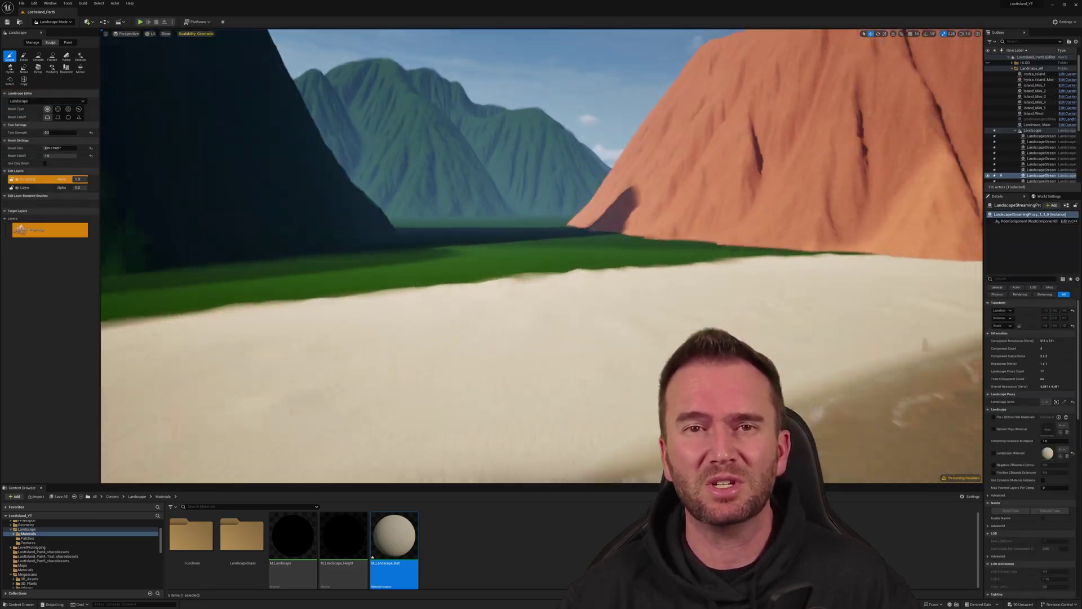
right_drag(421, 304, 421, 304)
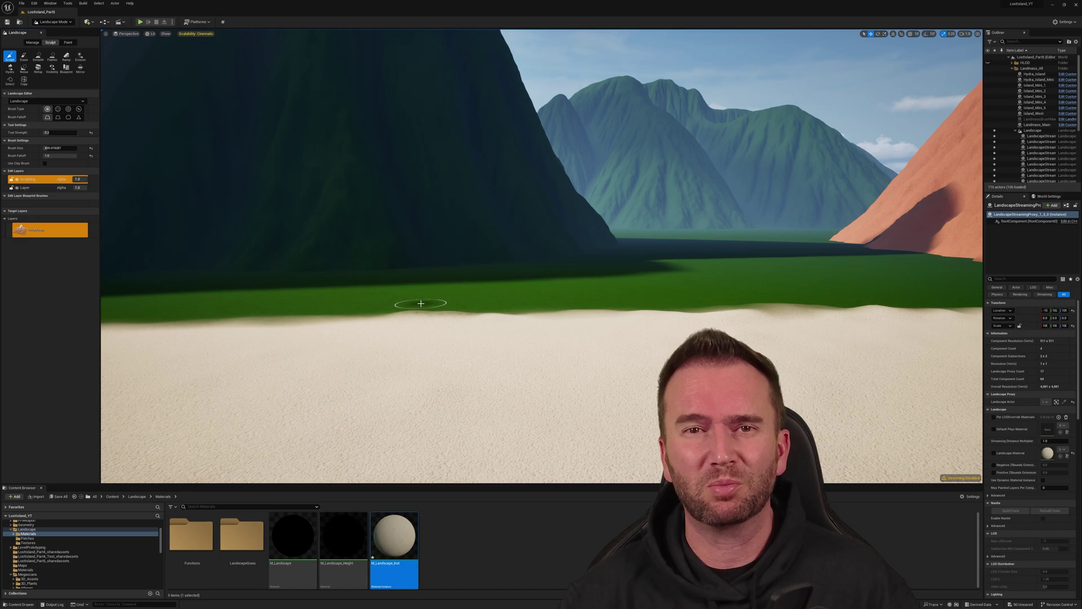
In Foliage Mode, load the RainforestPack GroundCover meshes and paint a first strip along the sand-grass edge.
key(shift+3)
scroll(39, 563, down, 5)
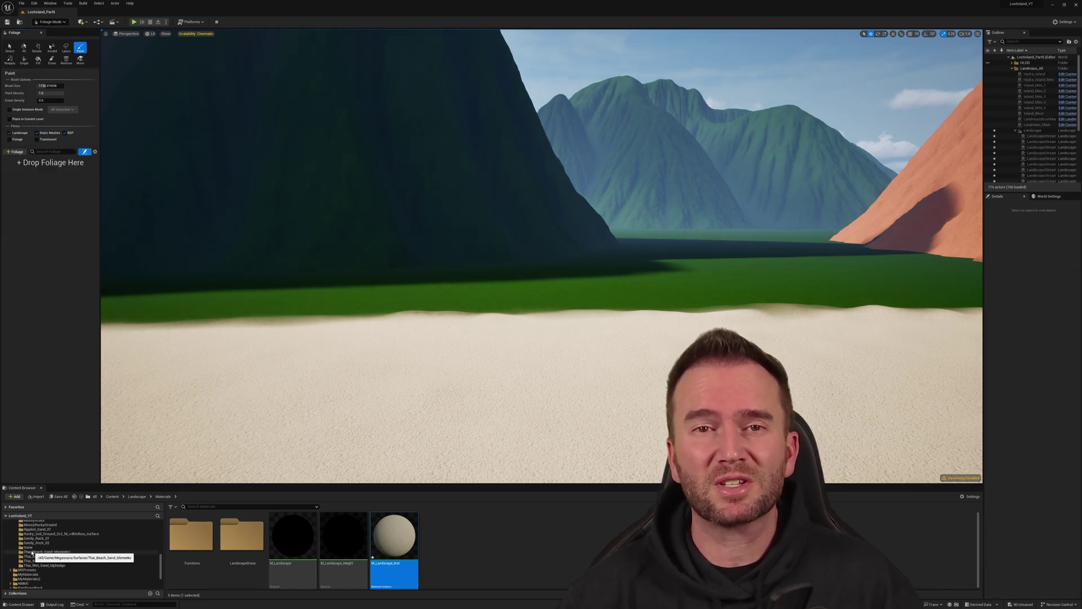
click(31, 552)
double_click(395, 536)
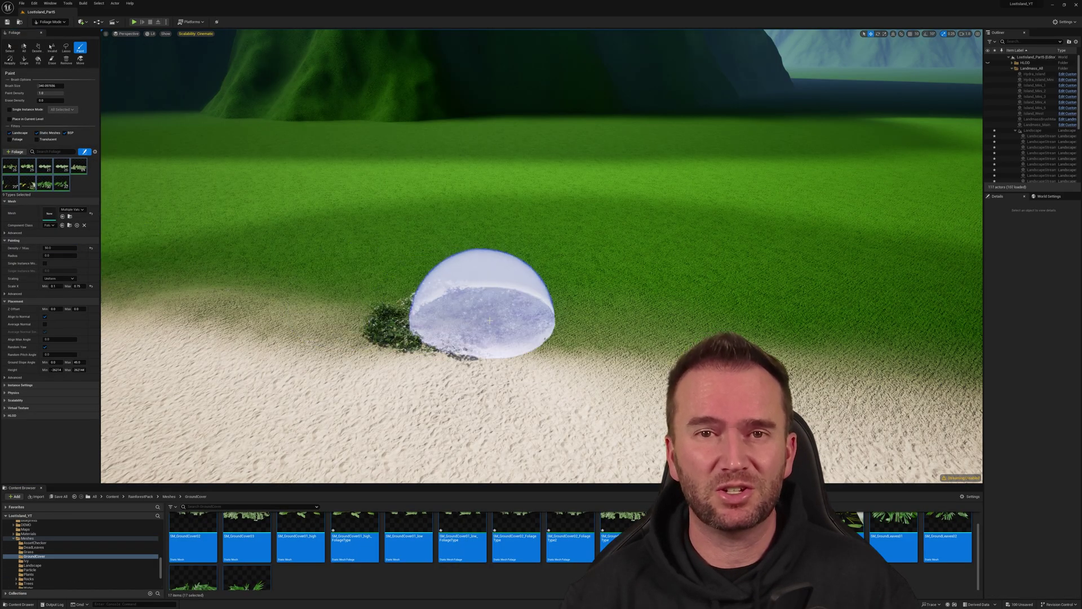
mouse_move(489, 320)
mouse_down()
mouse_move(692, 340)
mouse_move(573, 288)
mouse_up()
right_drag(368, 269, 316, 271)
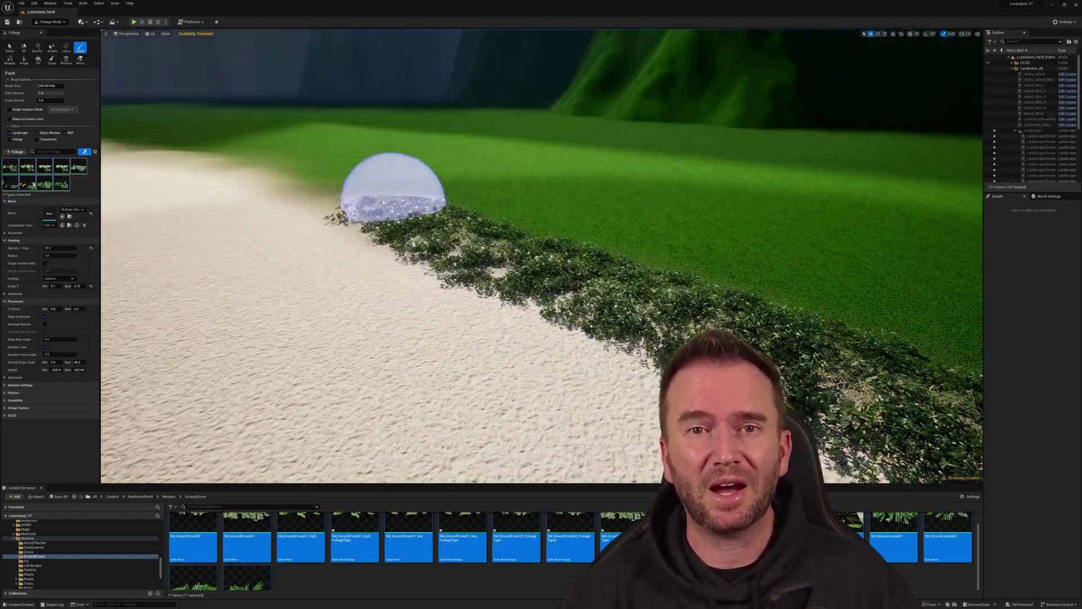
right_drag(316, 179, 349, 226)
drag(350, 231, 354, 234)
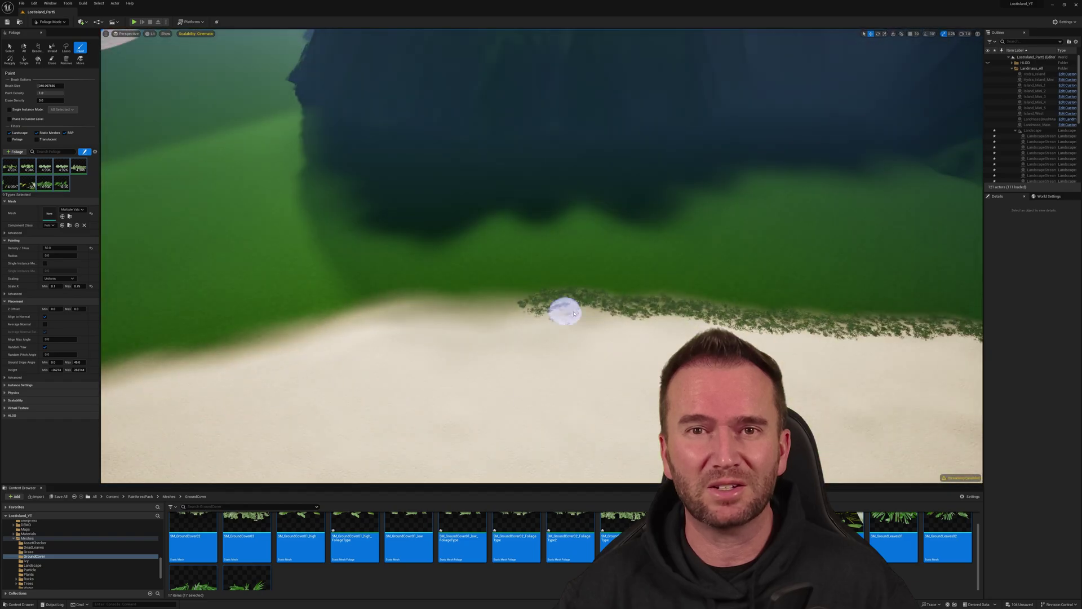
Extend the ground-cover strip along the beach edge toward the orange mountain.
drag(574, 313, 761, 324)
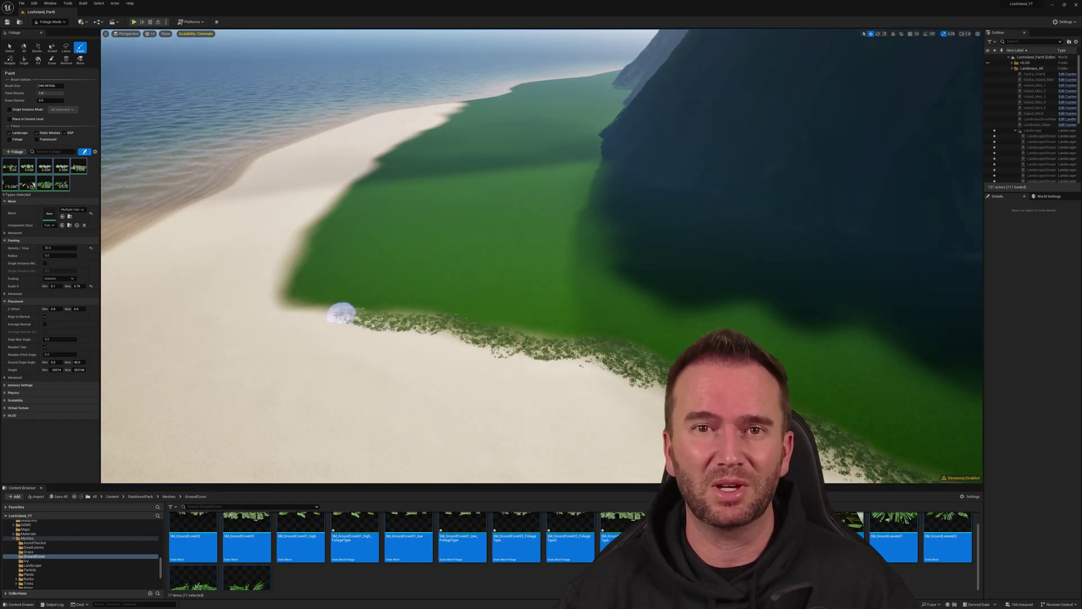
mouse_move(324, 314)
mouse_down()
mouse_move(446, 321)
mouse_move(506, 351)
mouse_up()
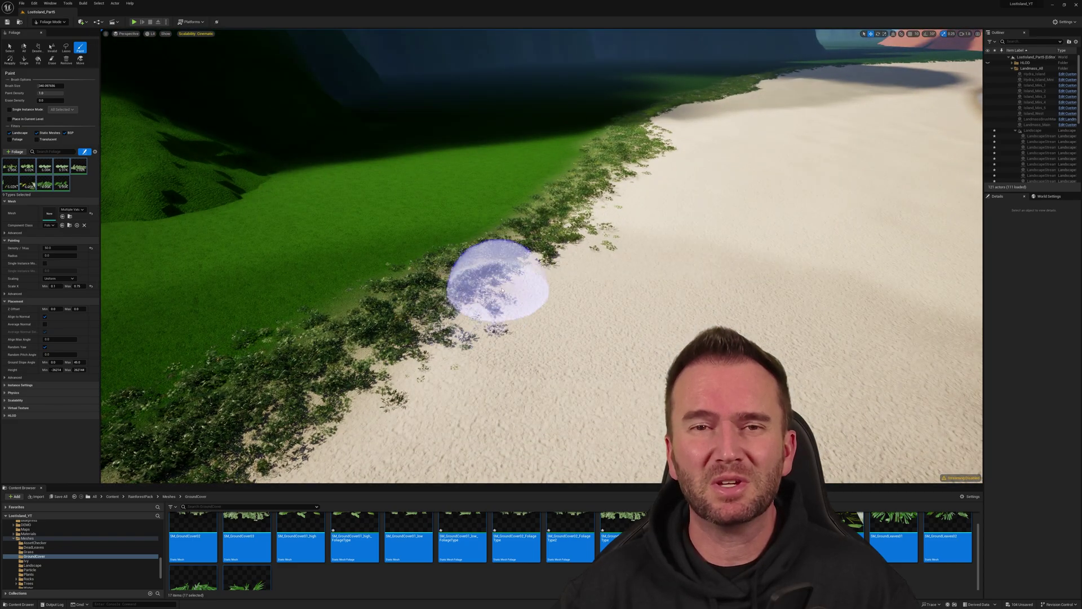
right_drag(495, 285, 472, 314)
right_drag(508, 248, 507, 248)
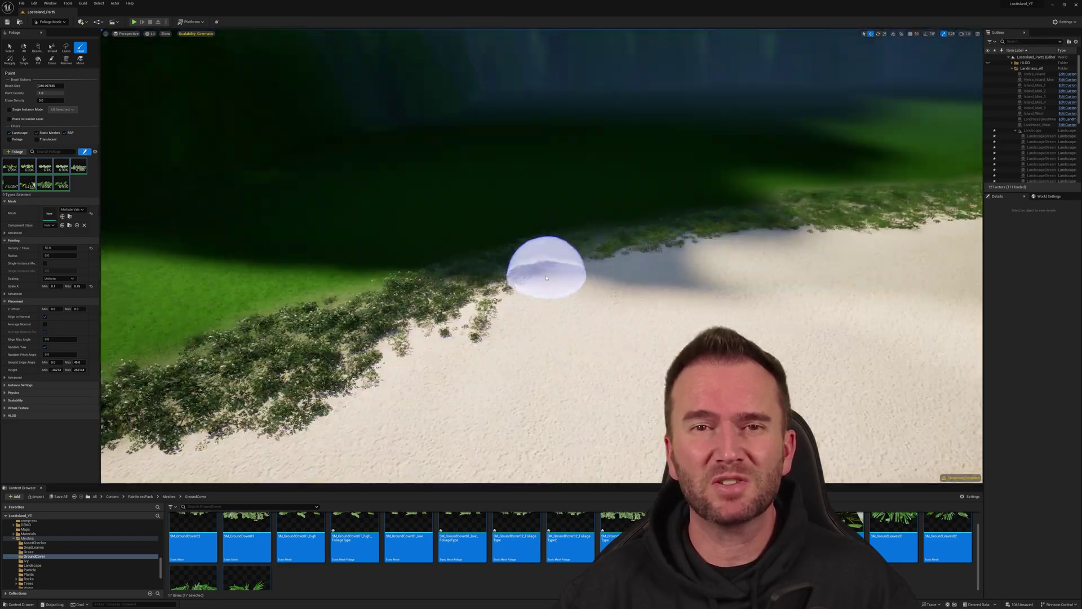
mouse_move(811, 203)
right_down()
mouse_move(609, 241)
mouse_move(654, 237)
mouse_move(682, 253)
mouse_move(597, 248)
mouse_move(304, 313)
right_up()
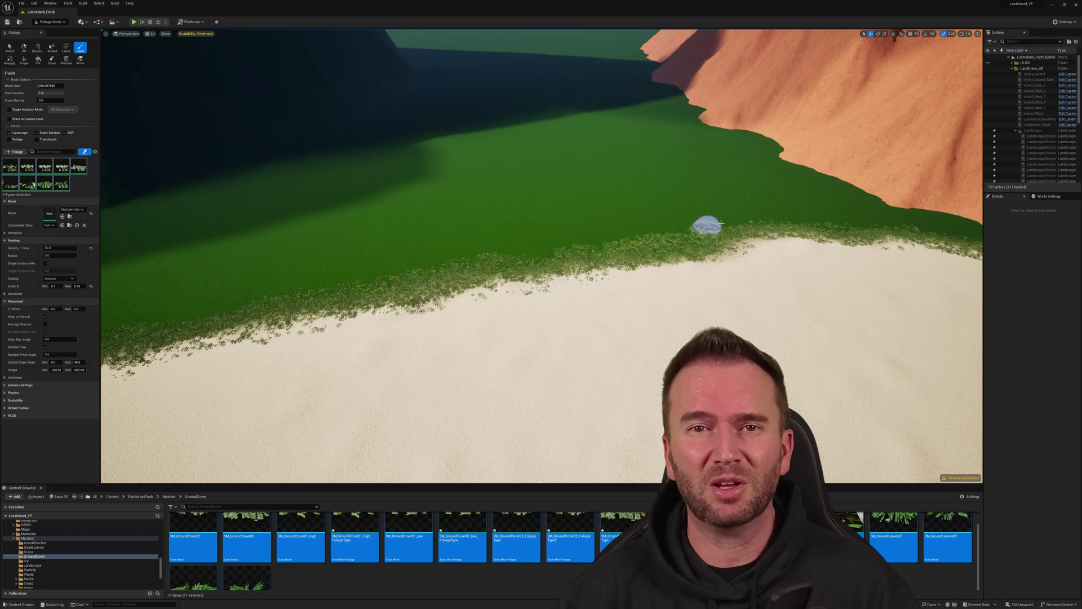
mouse_move(722, 223)
right_down()
mouse_move(834, 212)
mouse_move(395, 271)
mouse_move(436, 289)
mouse_move(353, 418)
mouse_move(584, 331)
right_up()
right_drag(229, 265, 548, 305)
right_drag(228, 342, 529, 312)
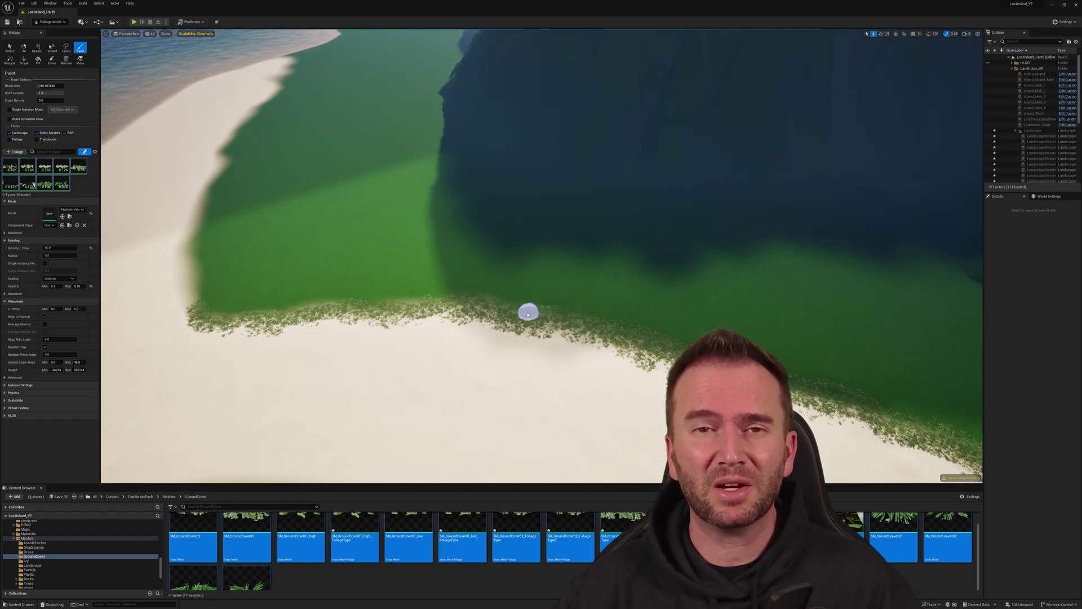
right_drag(460, 293, 580, 338)
Leave foliage mode and play-test, running the character through the ground cover.
key(shift+1)
key(alt+p)
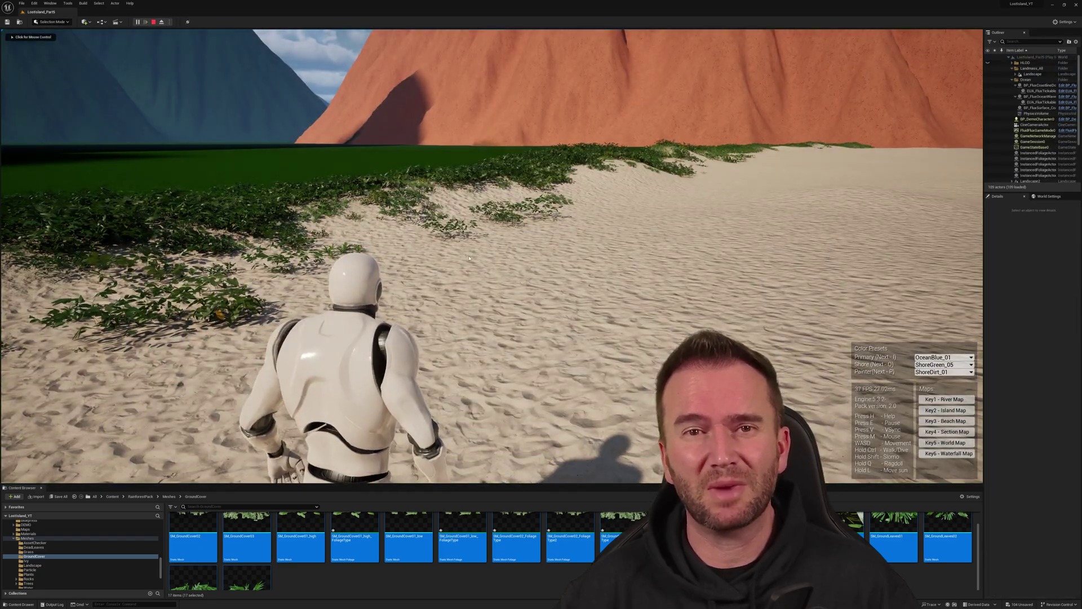
key(w)
key(w)
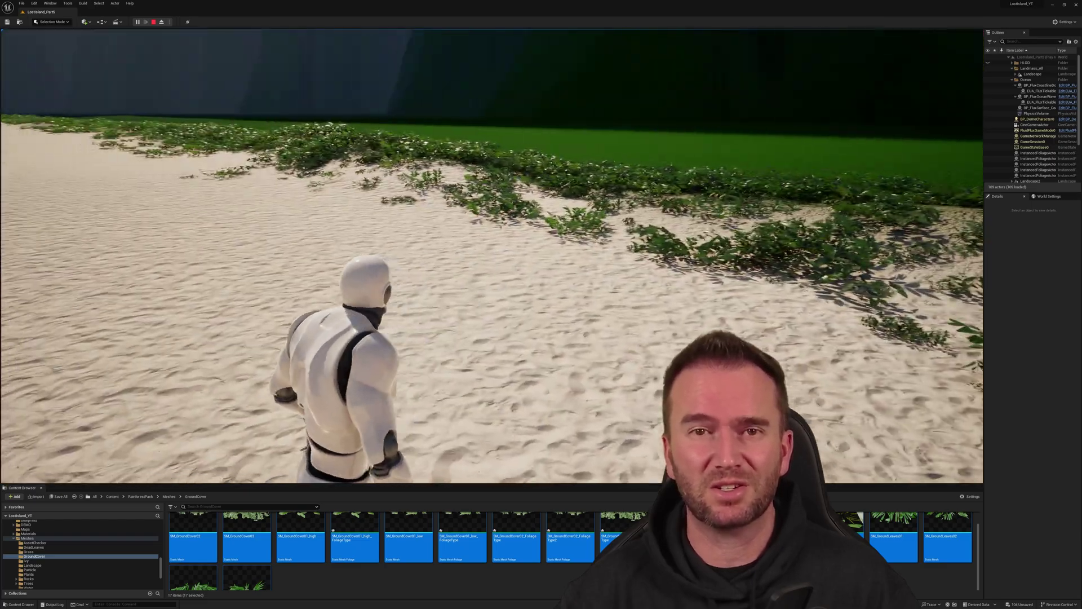
End the play-test and open the RainforestPack Trees meshes folder.
key(Escape)
click(51, 22)
click(53, 46)
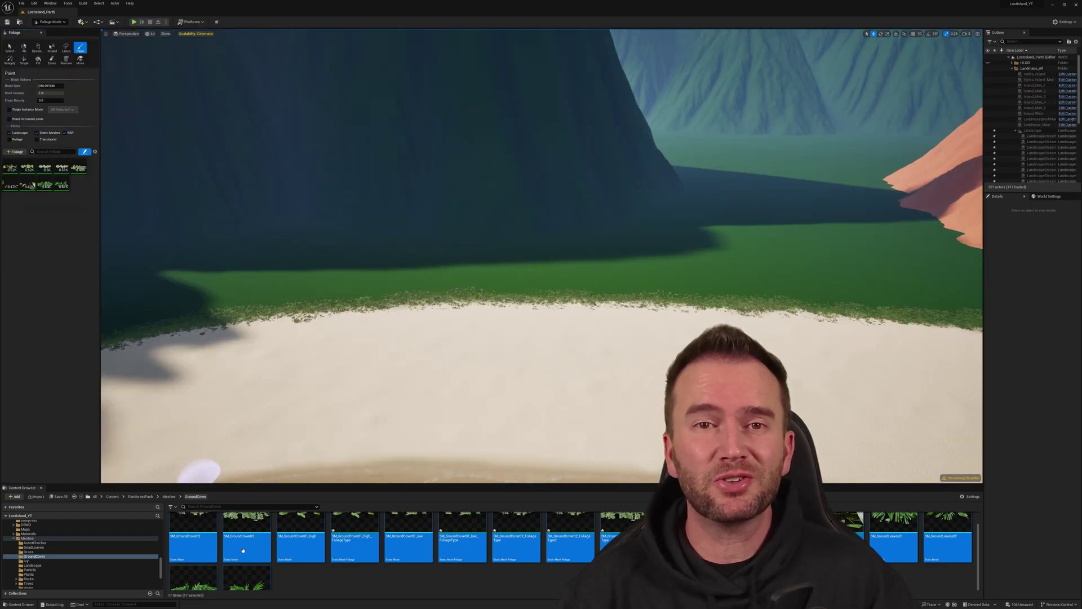
click(28, 583)
Select a subset of the tree meshes and add them to the Foliage palette.
click(246, 543)
key(ctrl+a)
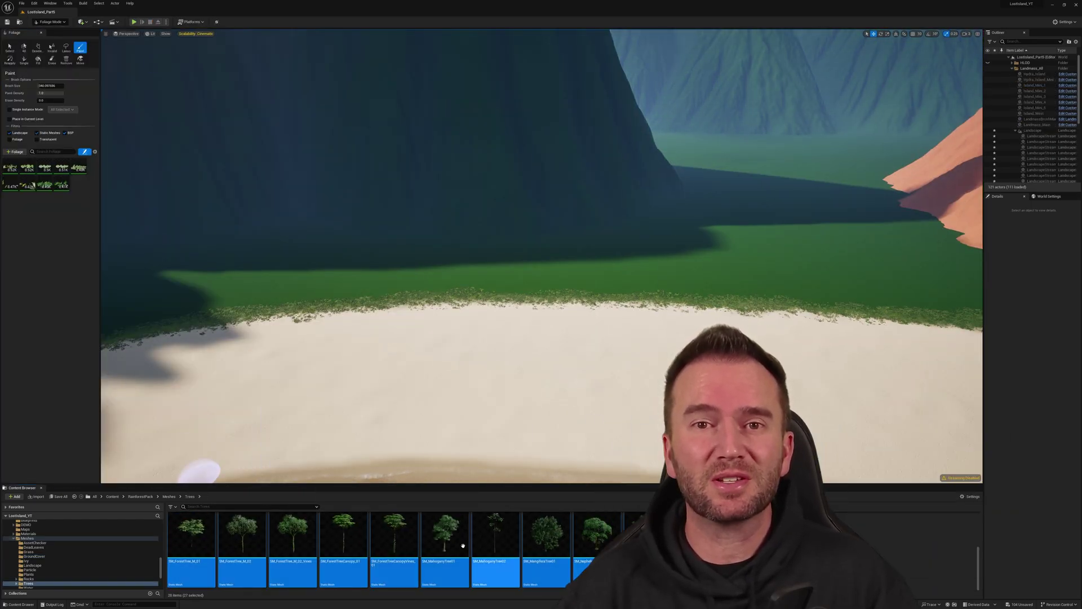
ctrl+click(192, 534)
ctrl+click(516, 535)
ctrl+click(462, 535)
ctrl+click(786, 535)
ctrl+click(733, 535)
ctrl+click(677, 535)
ctrl+click(623, 535)
ctrl+click(570, 535)
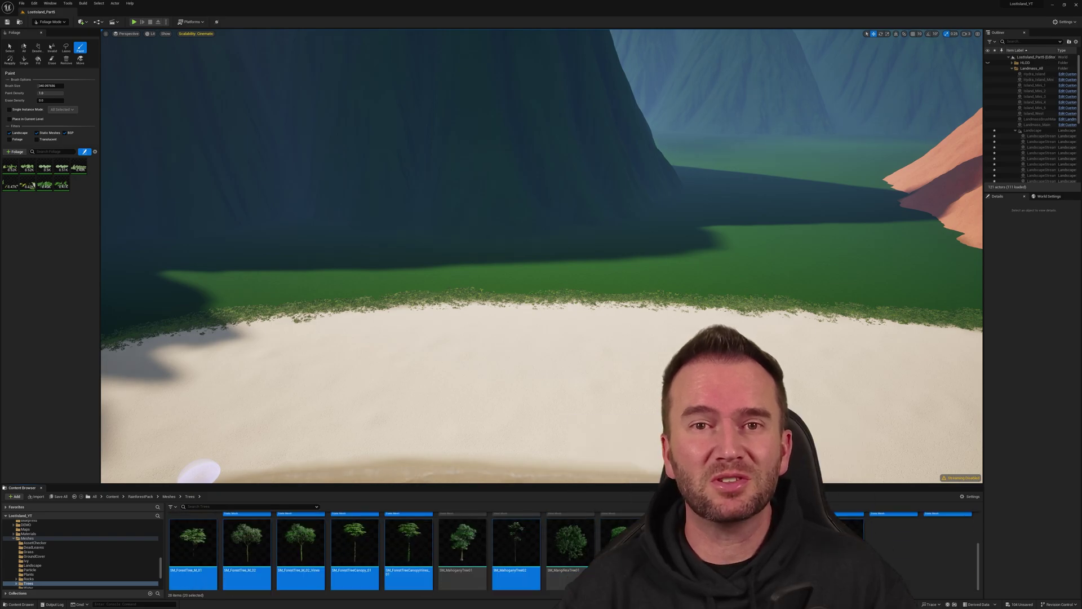
drag(409, 534, 96, 194)
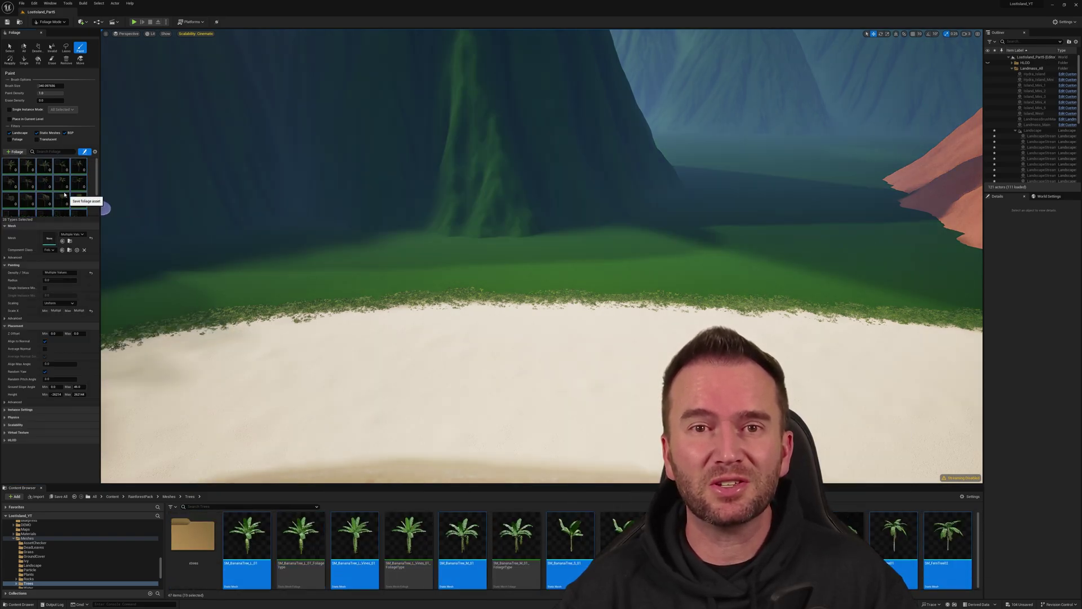
Paint a first band of trees across the meadow behind the beach.
right_drag(205, 225, 237, 226)
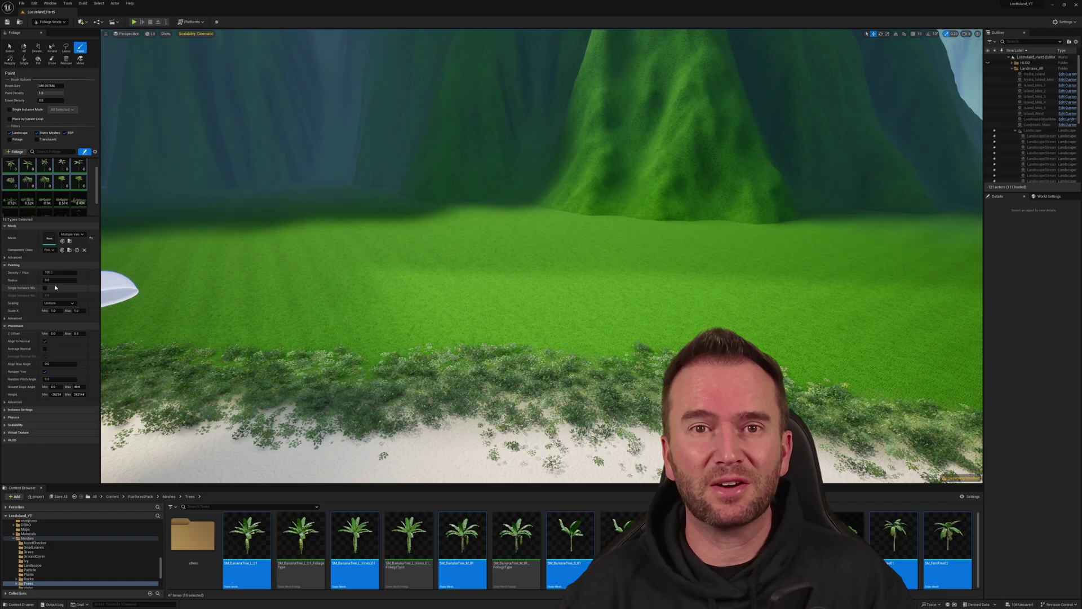
click(451, 333)
drag(454, 335, 236, 293)
mouse_move(237, 293)
right_down()
mouse_move(248, 316)
mouse_move(265, 293)
right_up()
drag(271, 315, 604, 333)
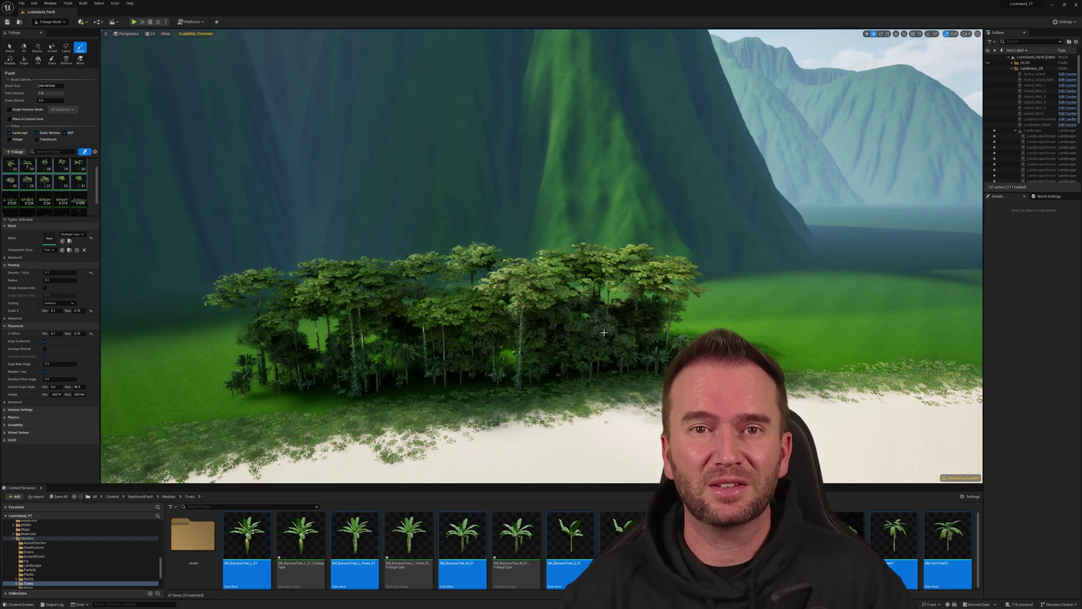
drag(383, 343, 372, 338)
Paint more trees along the forest strip's upper edge and turn off Align to Normal.
right_drag(372, 338, 483, 292)
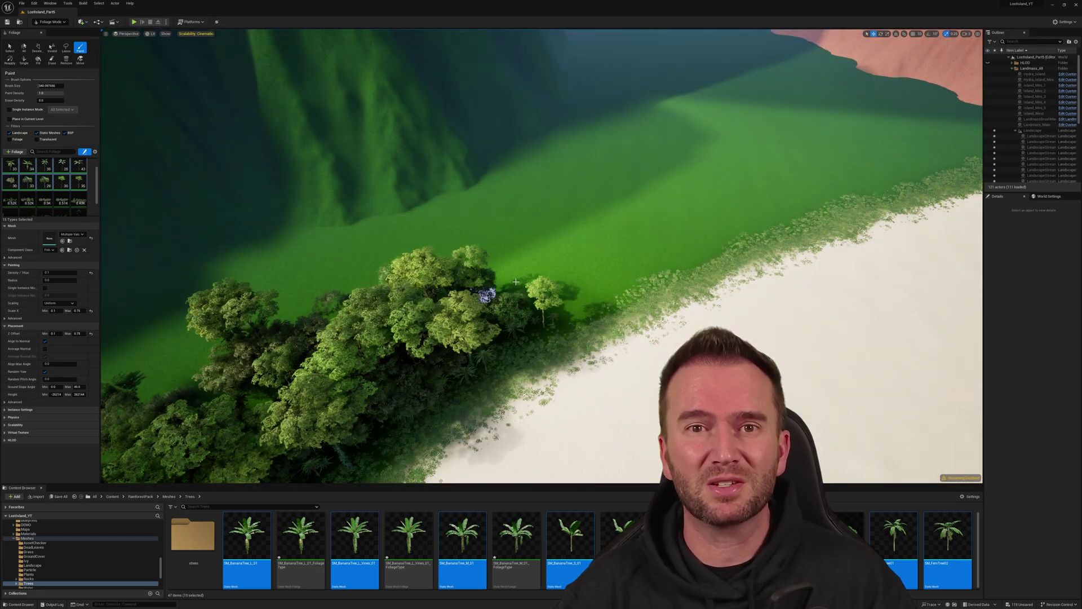
drag(640, 271, 431, 266)
drag(807, 203, 599, 242)
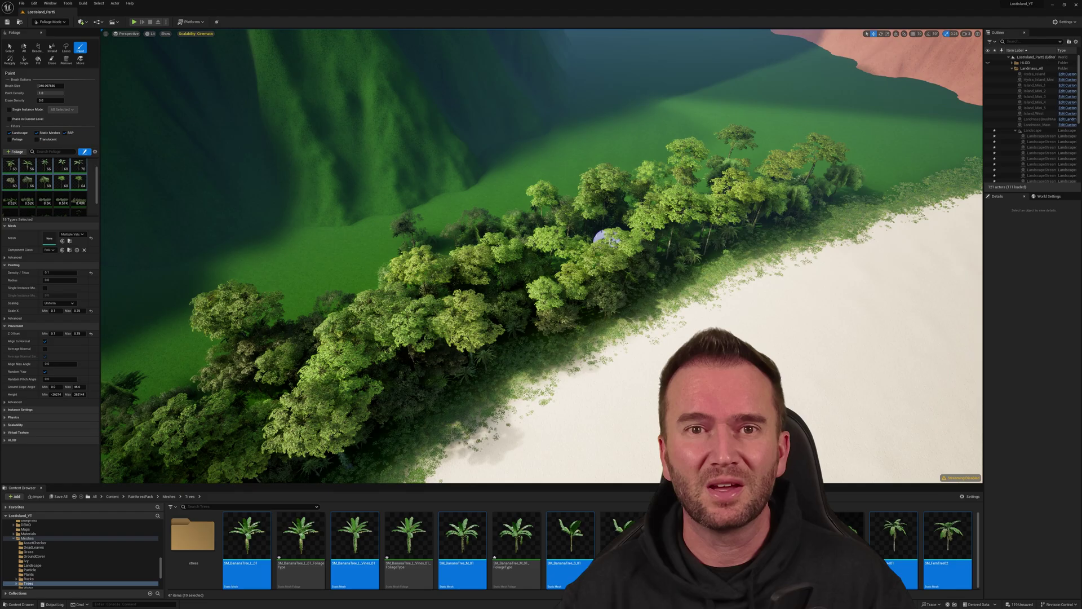
right_drag(599, 242, 564, 271)
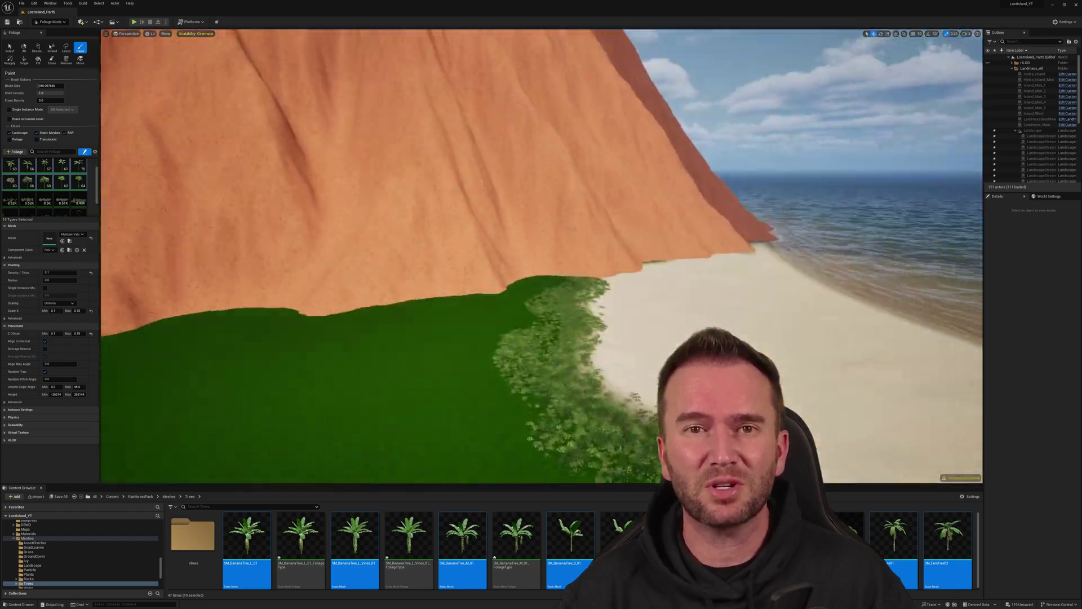
right_drag(280, 288, 279, 288)
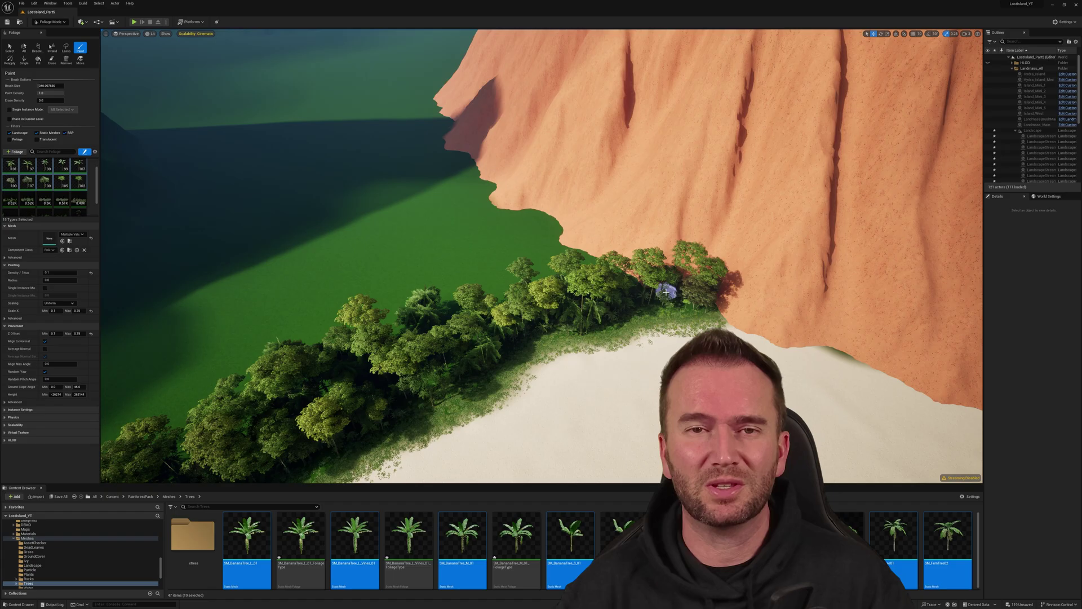
click(45, 341)
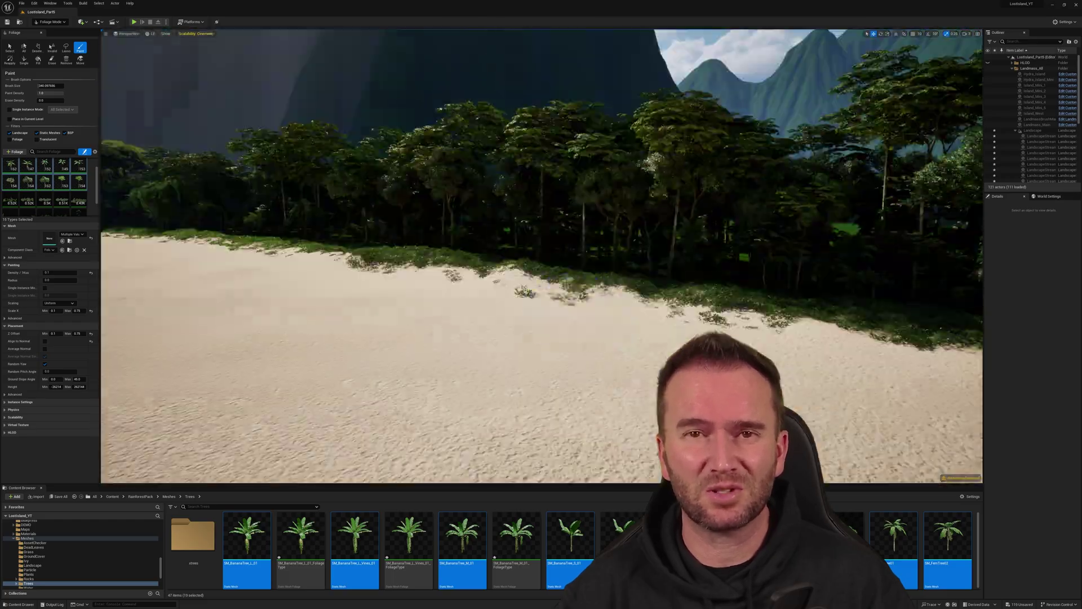
Play From Here on the beach, run the character into the forest, then stop.
right_click(475, 356)
click(496, 474)
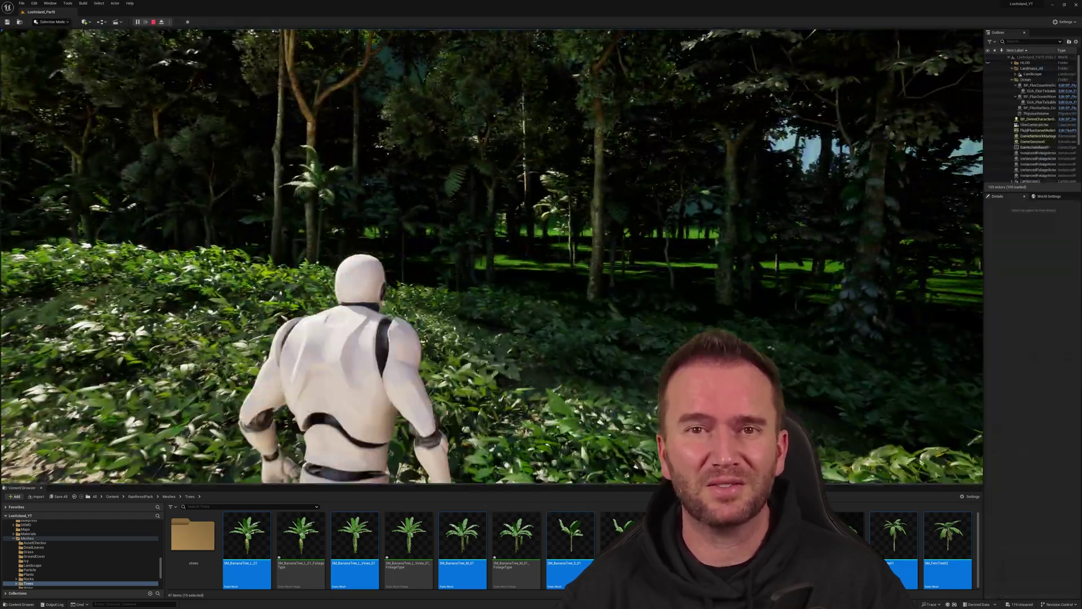
key(w)
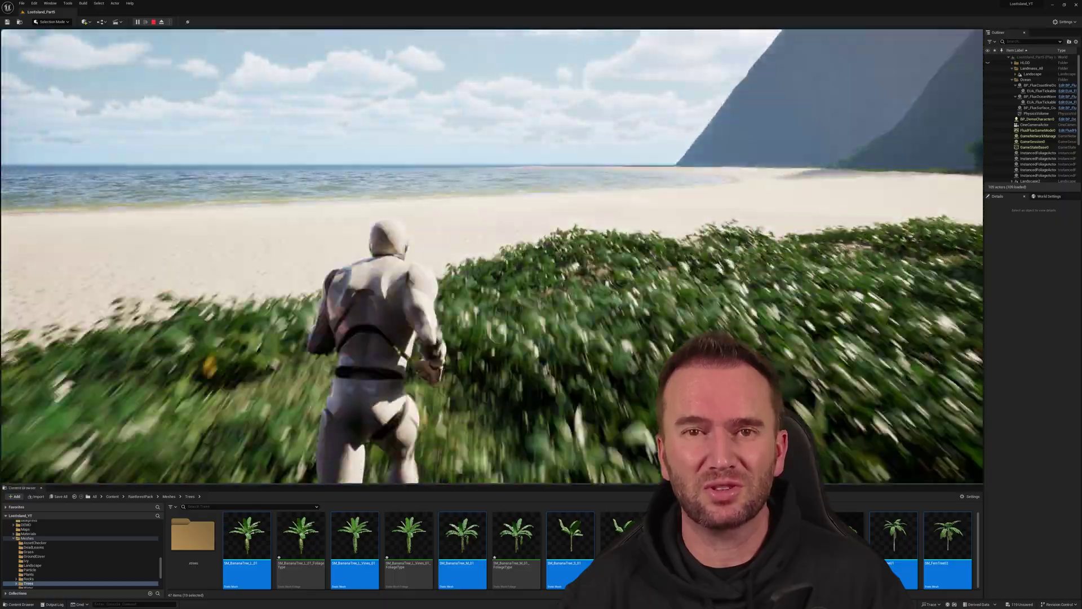
key(Escape)
Select all foliage types, raise Brush Size to 1397, and paint more trees along the forest strip.
key(ctrl+a)
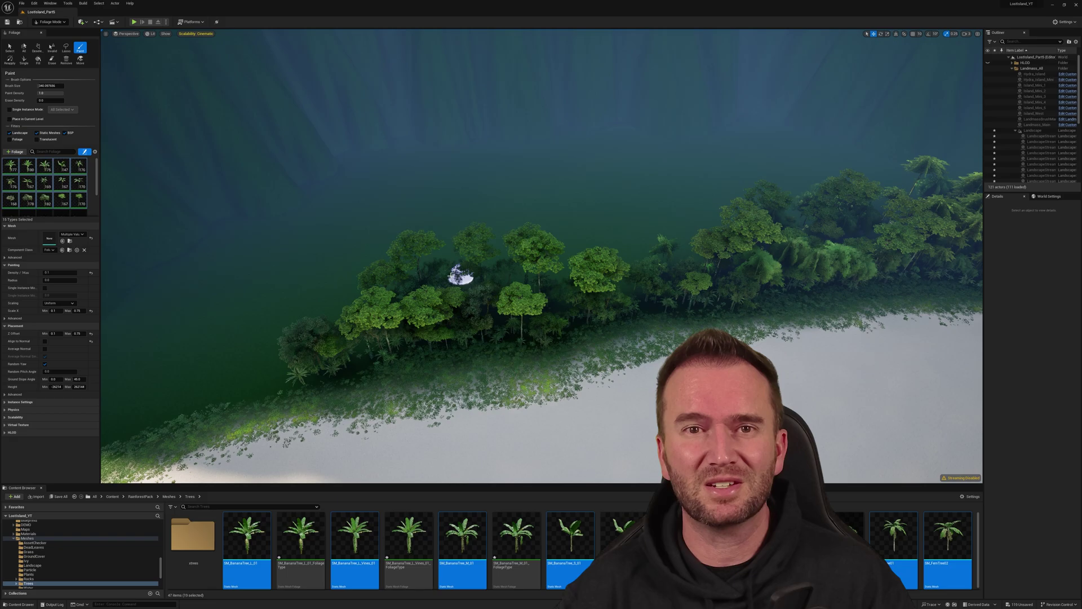
right_drag(484, 256, 682, 334)
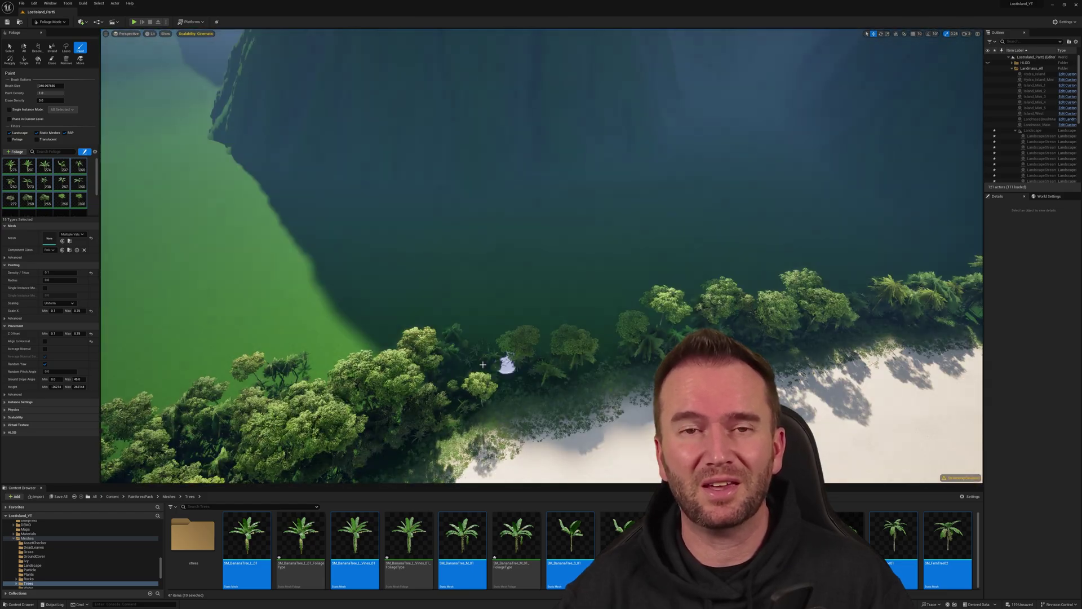
mouse_move(483, 365)
mouse_down()
mouse_move(576, 375)
mouse_move(619, 339)
mouse_up()
click(508, 305)
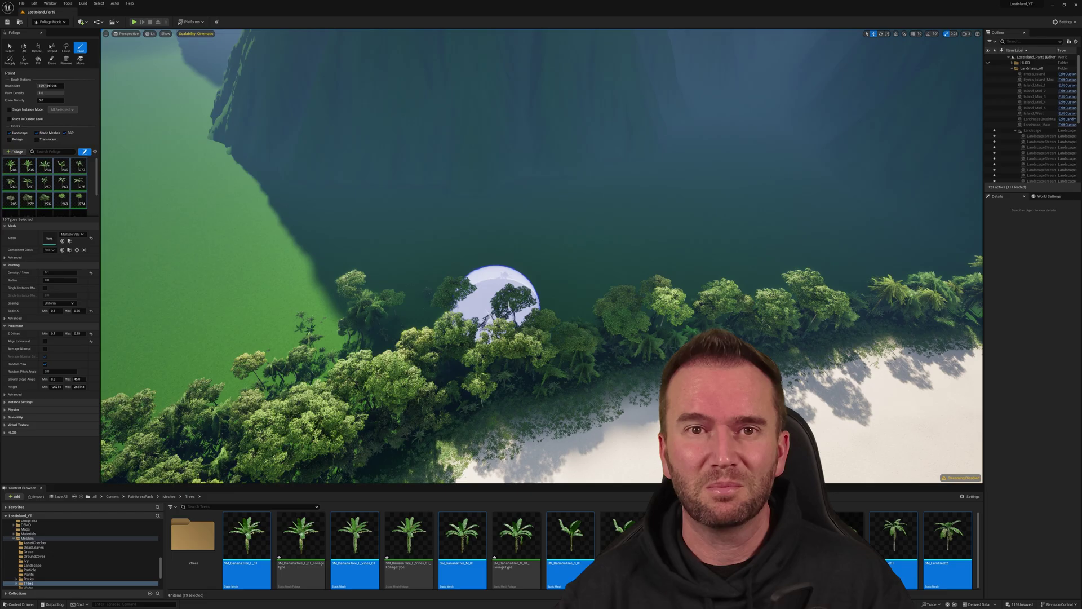
click(60, 272)
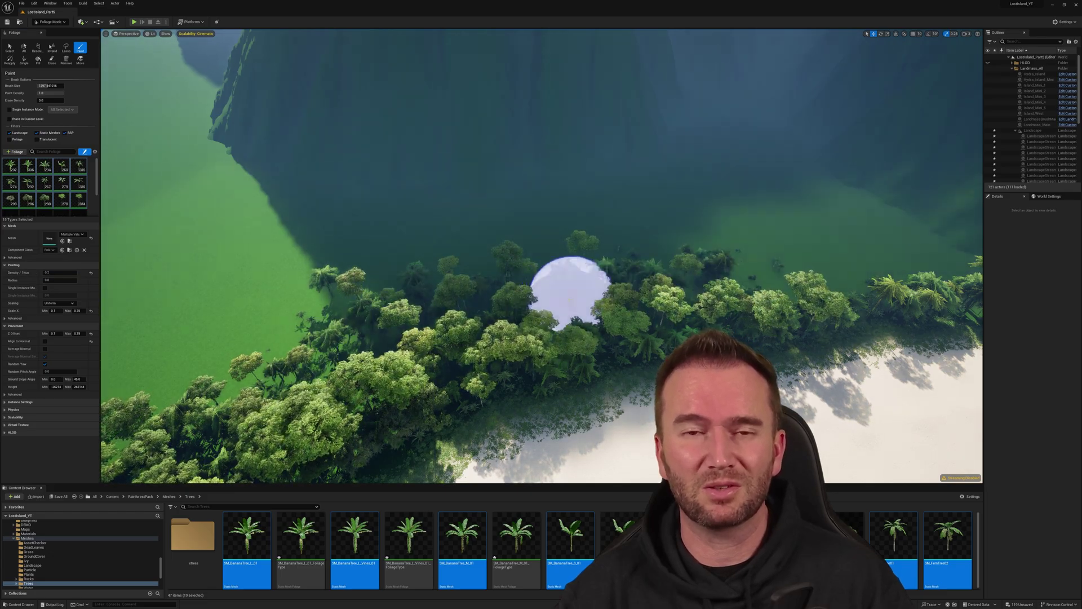
scroll(569, 293, up, 3)
drag(152, 169, 387, 254)
mouse_move(387, 254)
right_down()
mouse_move(541, 226)
mouse_move(499, 296)
right_up()
click(499, 296)
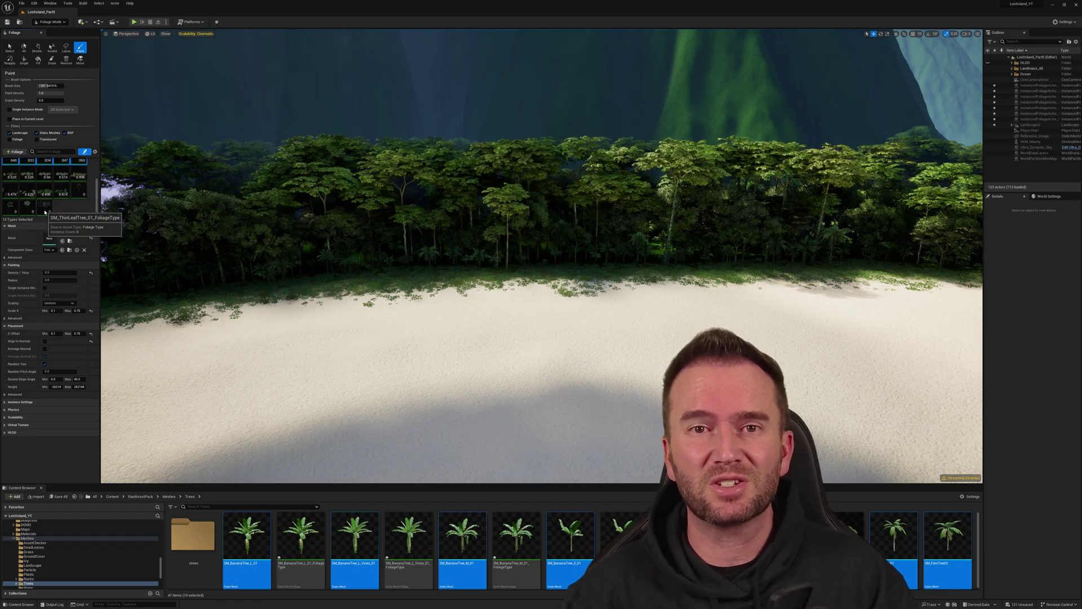
Select only one tree foliage type in the Foliage palette.
click(76, 196)
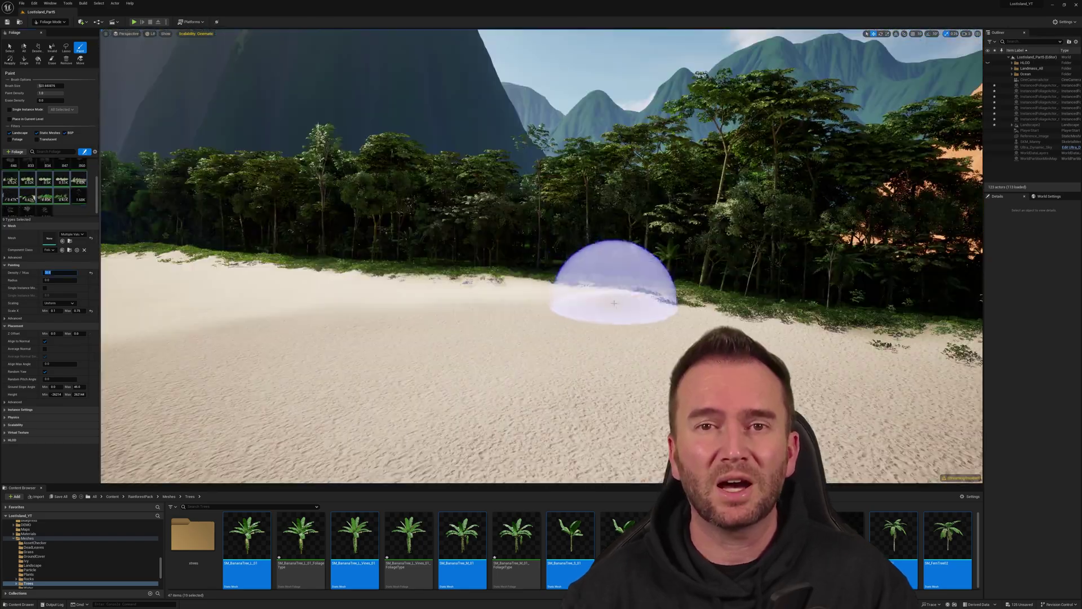
Erase stray plants at the sand's edge and paint a ground-cover line along the tree line.
mouse_move(580, 278)
right_down()
mouse_move(580, 315)
mouse_move(597, 265)
right_up()
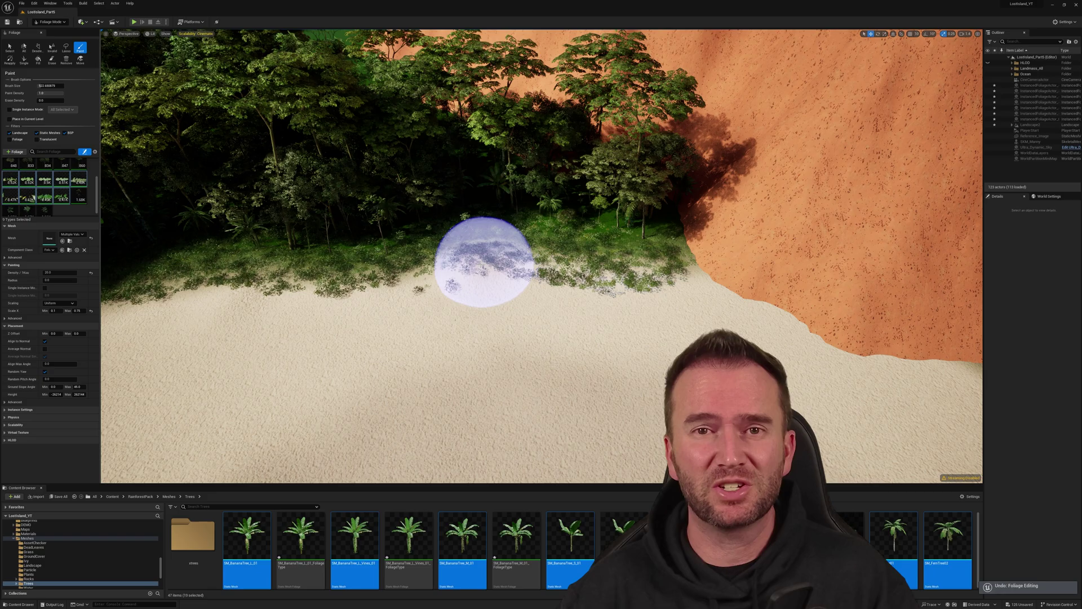
right_drag(483, 264, 484, 239)
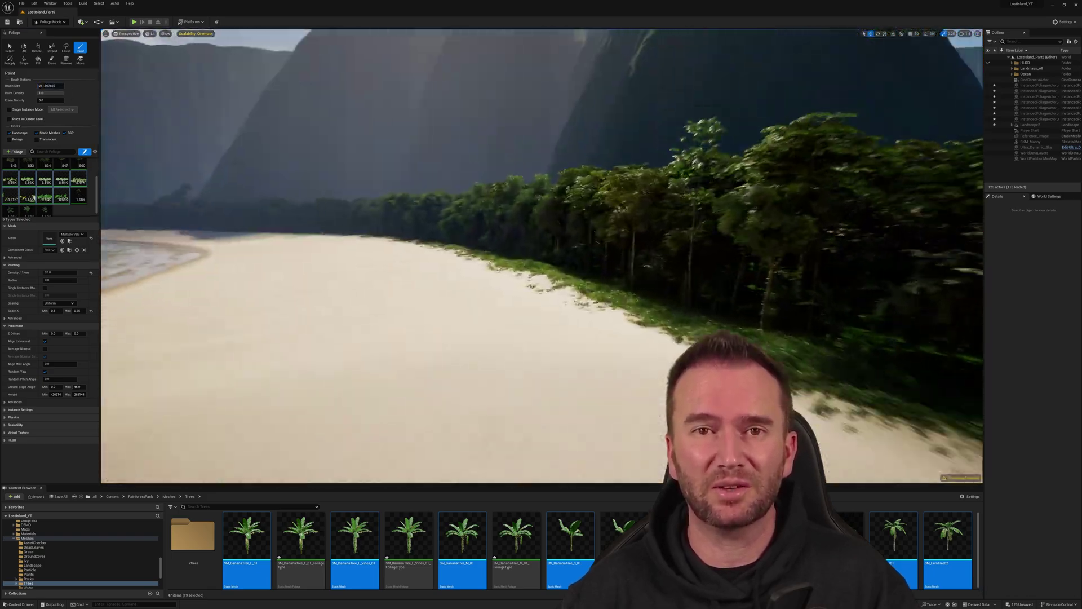
right_drag(531, 304, 532, 304)
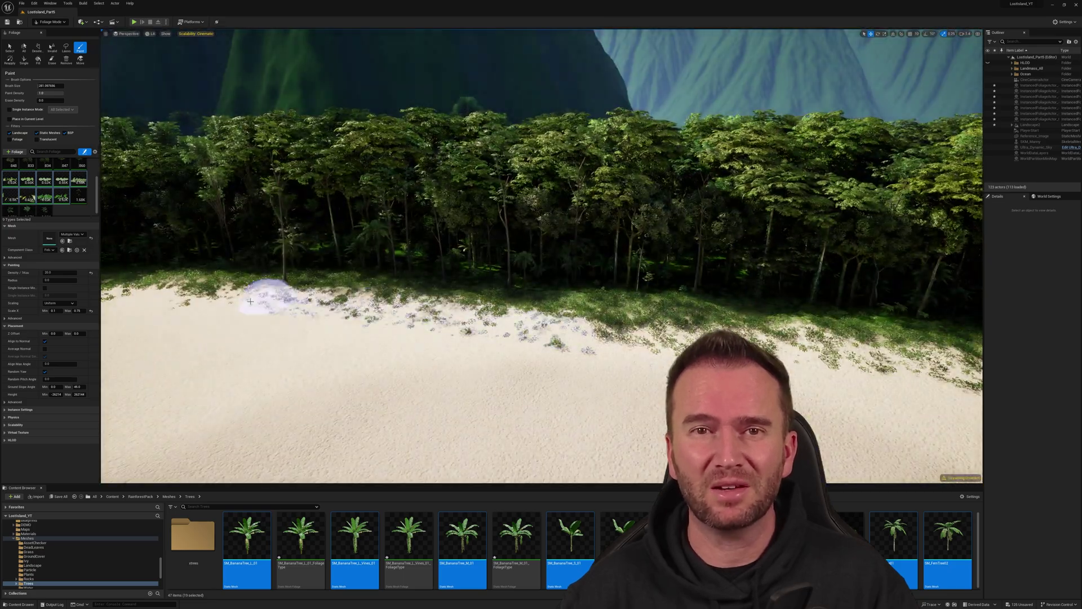
right_drag(250, 301, 250, 301)
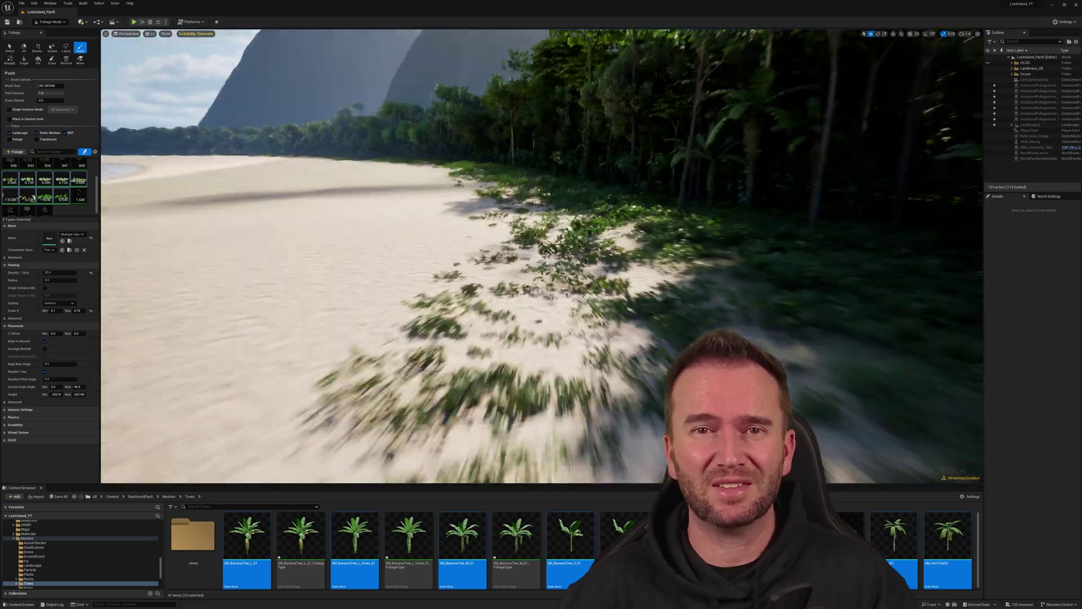
right_drag(430, 268, 430, 267)
key(shift)
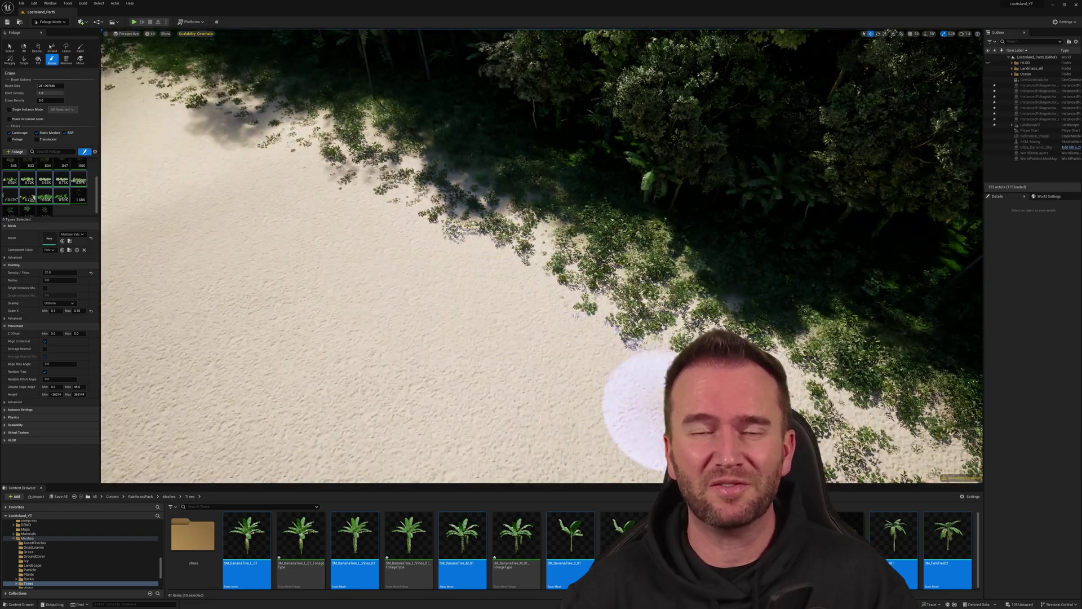
right_drag(639, 321, 638, 321)
right_drag(873, 161, 873, 160)
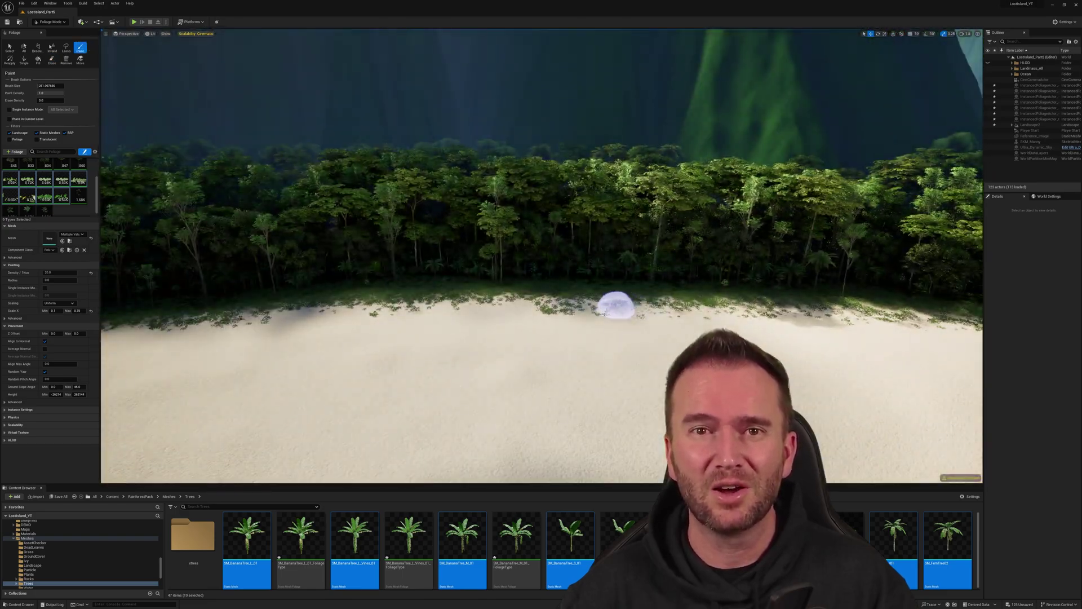
drag(616, 305, 276, 313)
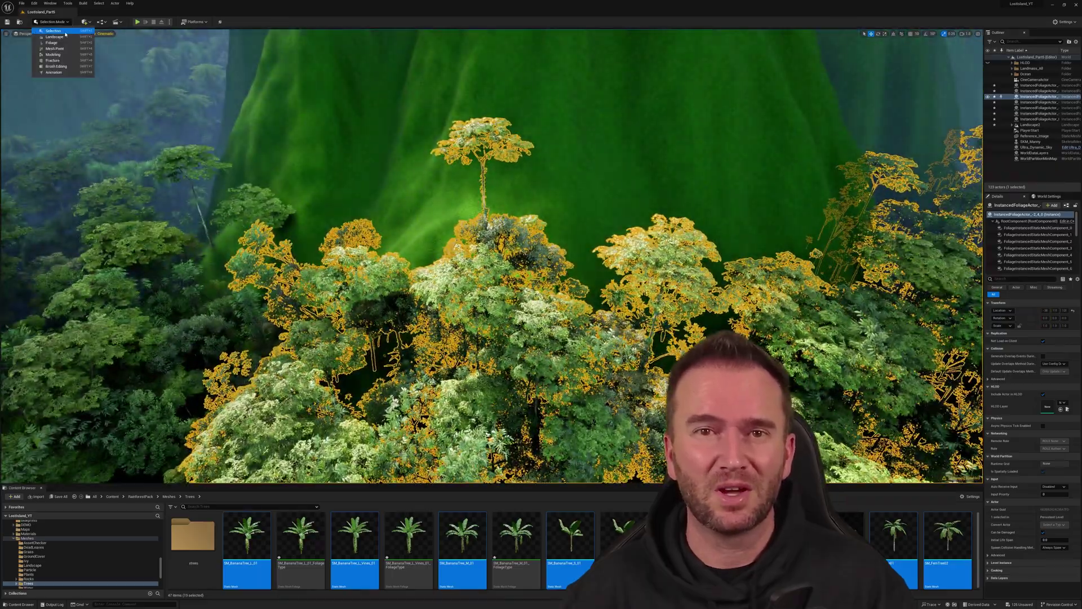
Select all foliage types, then play-test running across the beach, through the forest and back out.
key(ctrl+a)
scroll(97, 179, down, 3)
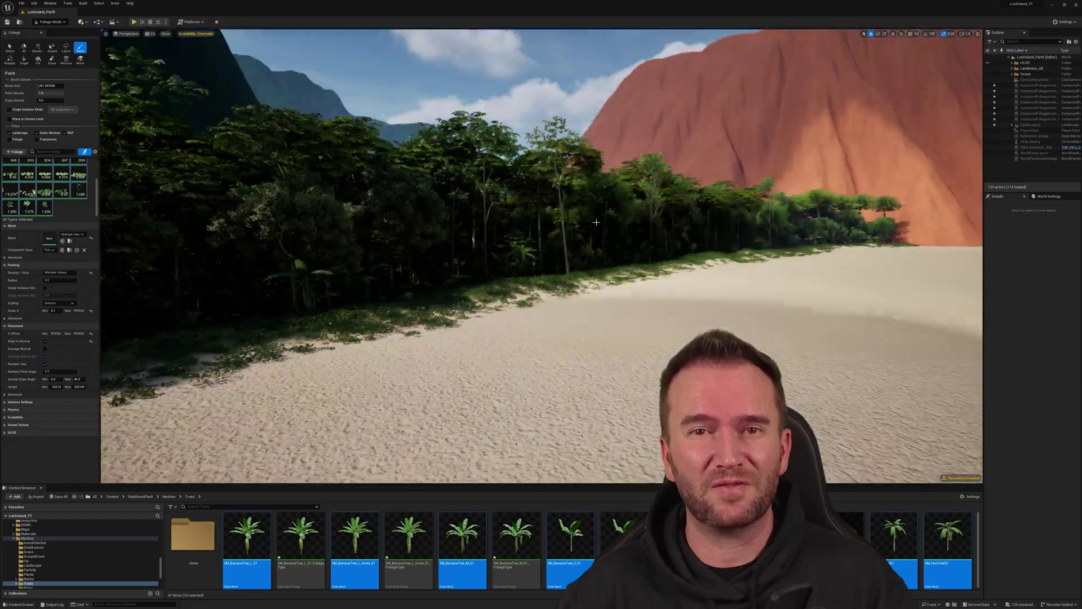
click(134, 21)
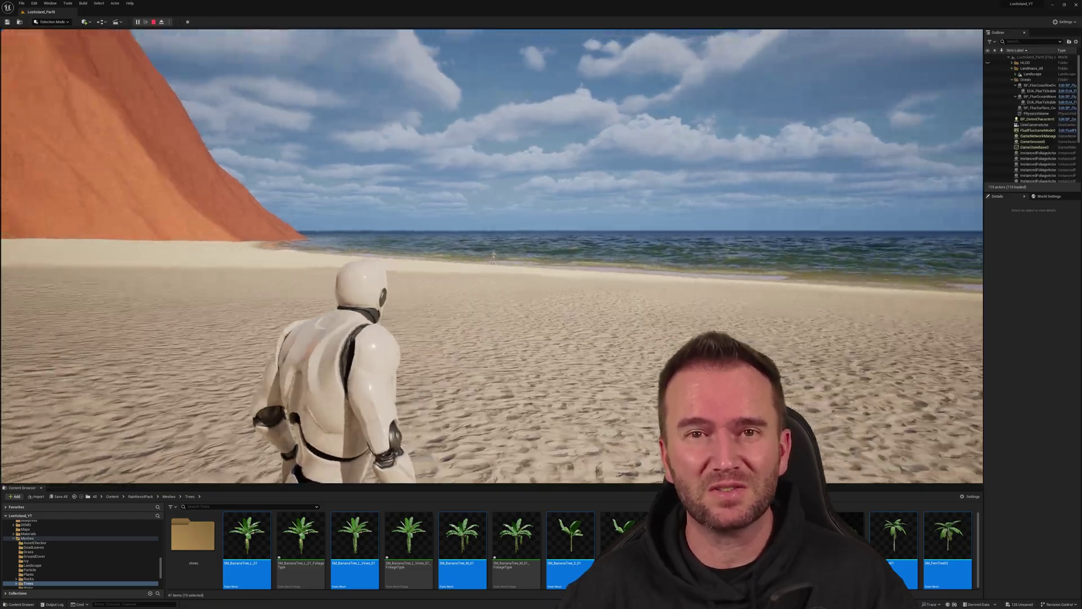
key(w)
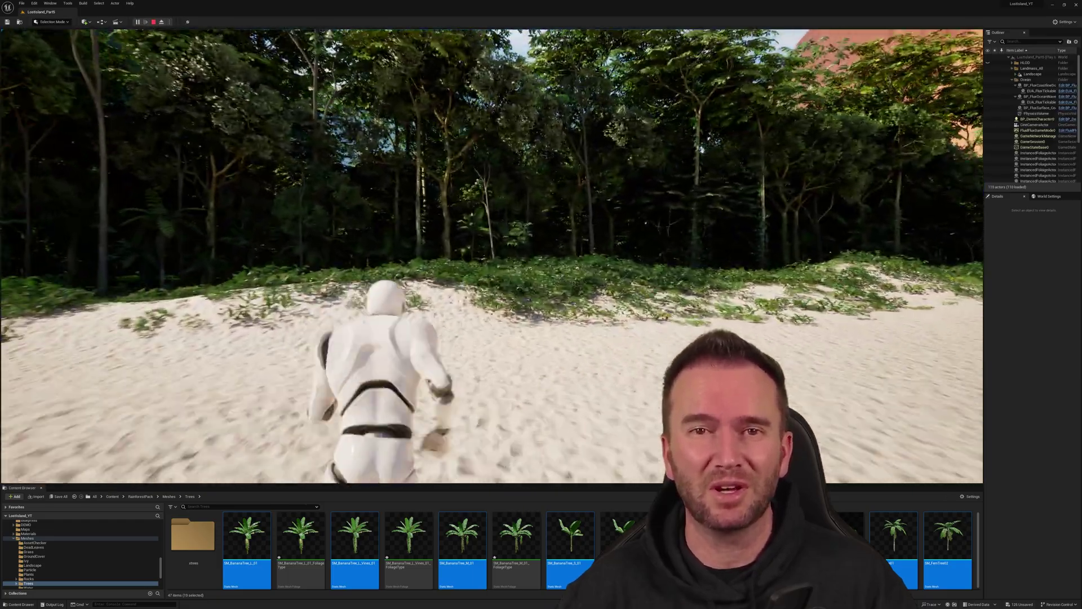
key(w)
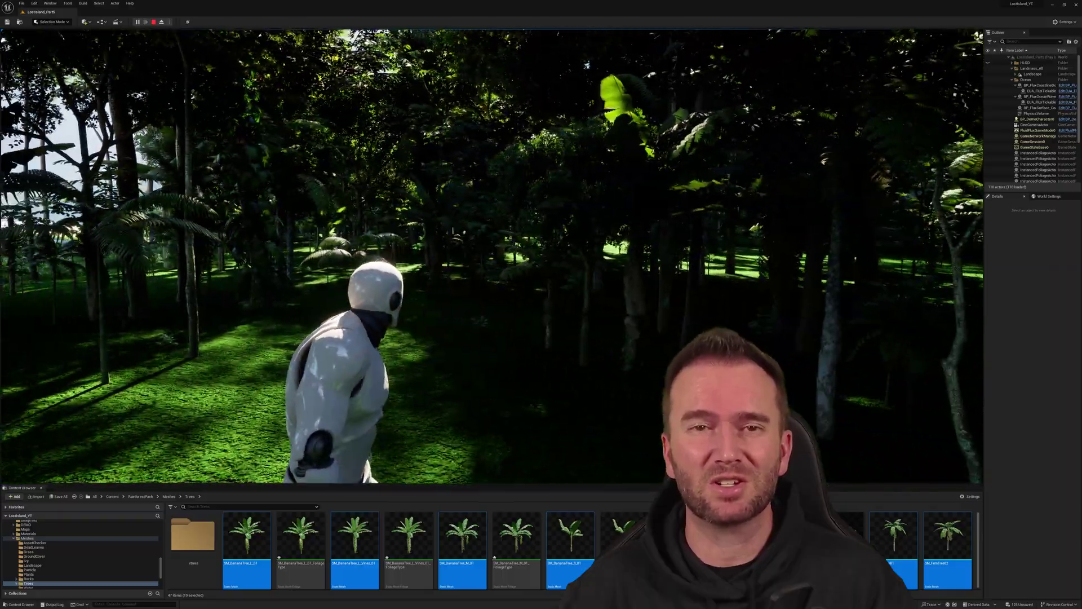
key(w)
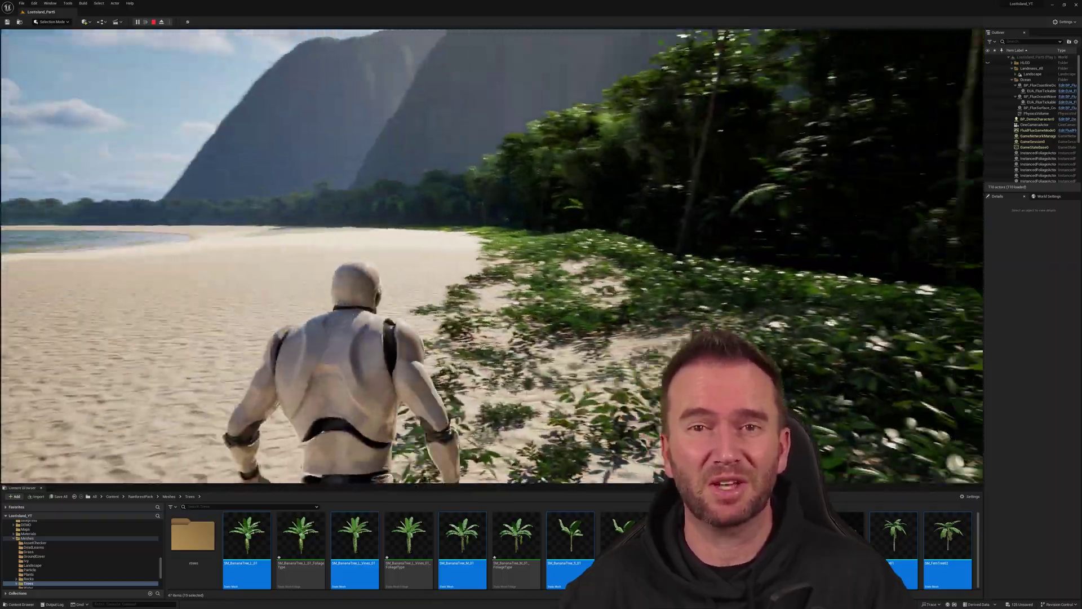